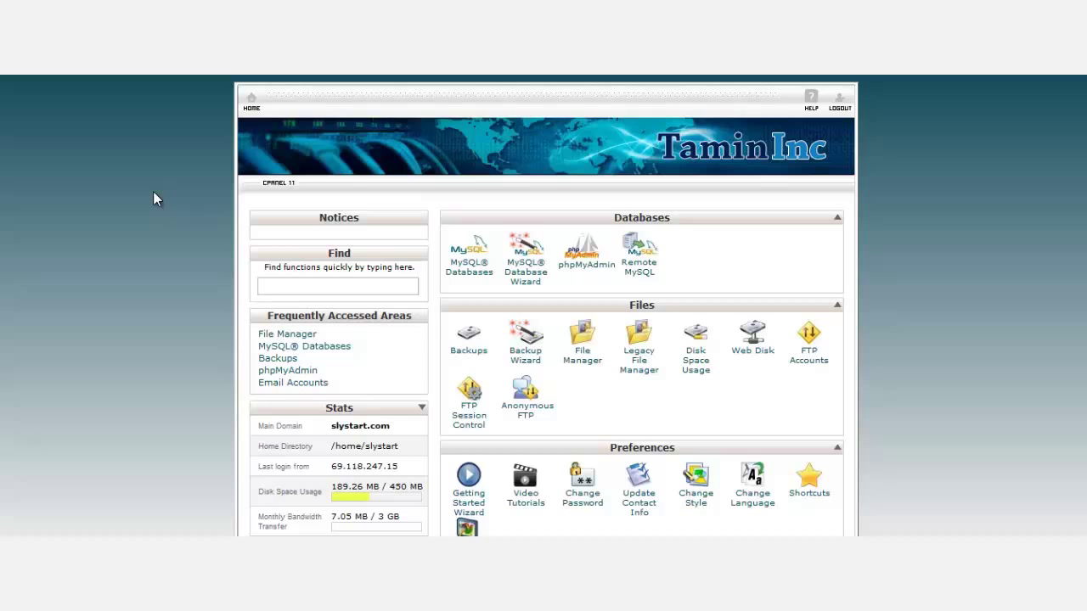
Open the public_html folder in File Manager.
{"action": "scroll", "coordinate": [153, 196], "scroll_direction": "down", "scroll_amount": 1}
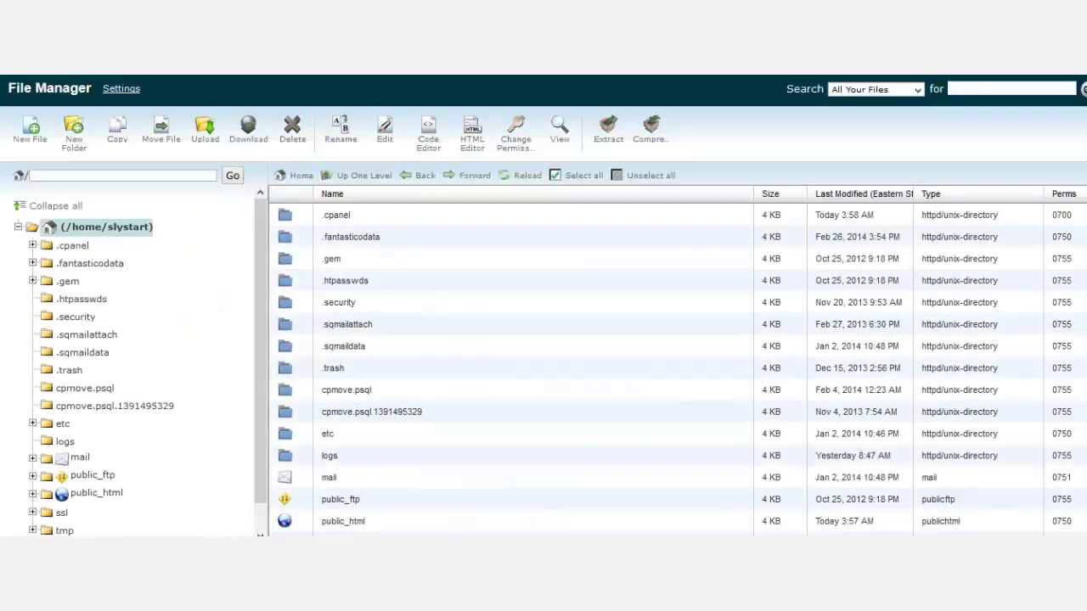
{"action": "left_click_drag", "start_coordinate": [263, 376], "coordinate": [261, 424]}
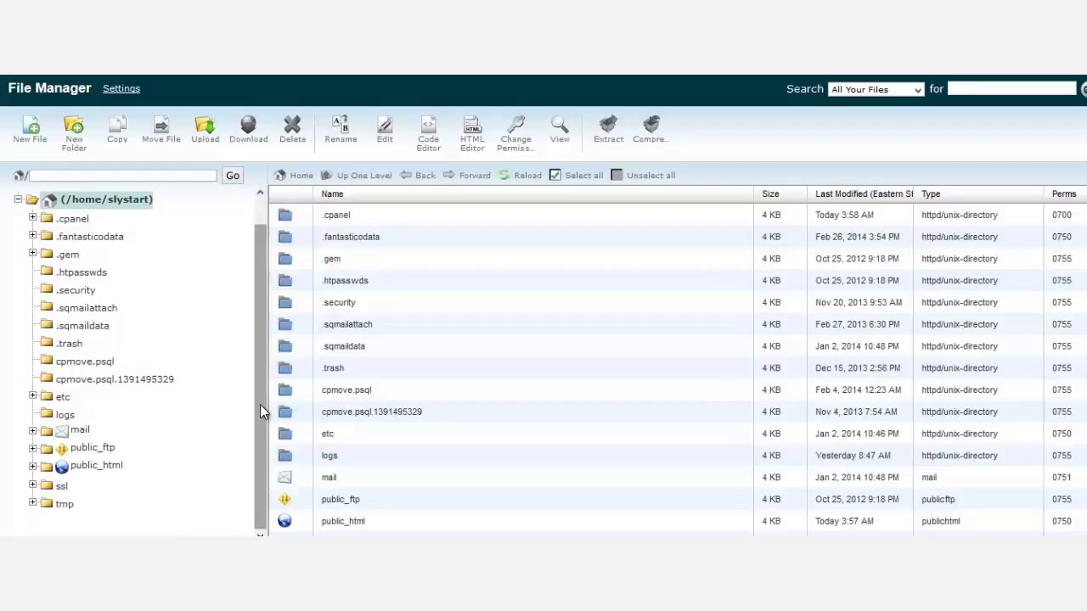
{"action": "left_click", "coordinate": [100, 469]}
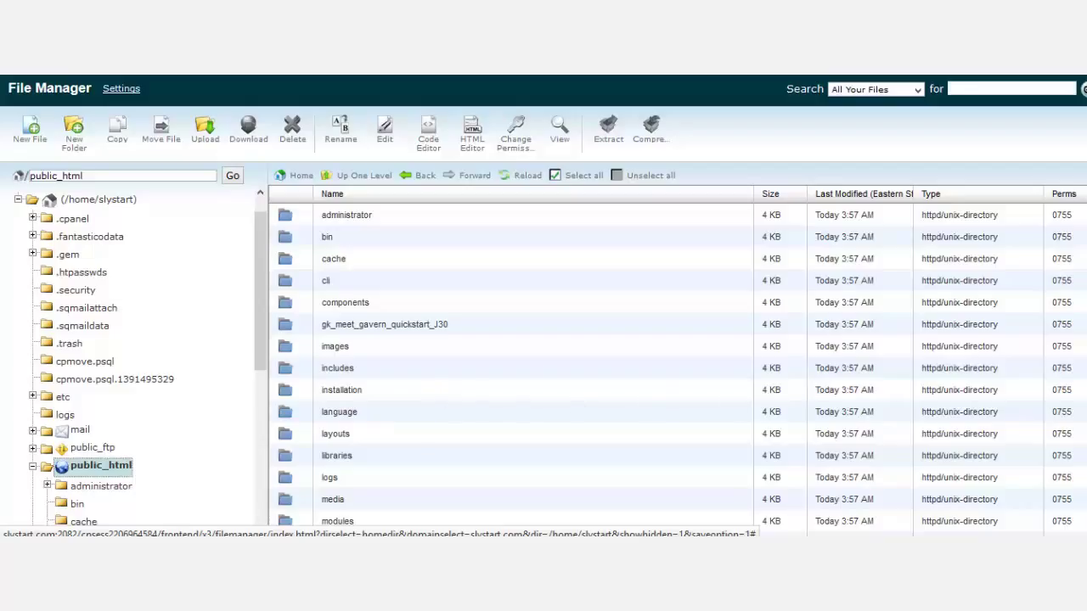
Delete the existing empty .htaccess file from public_html.
{"action": "scroll", "coordinate": [594, 365], "scroll_direction": "down", "scroll_amount": 5}
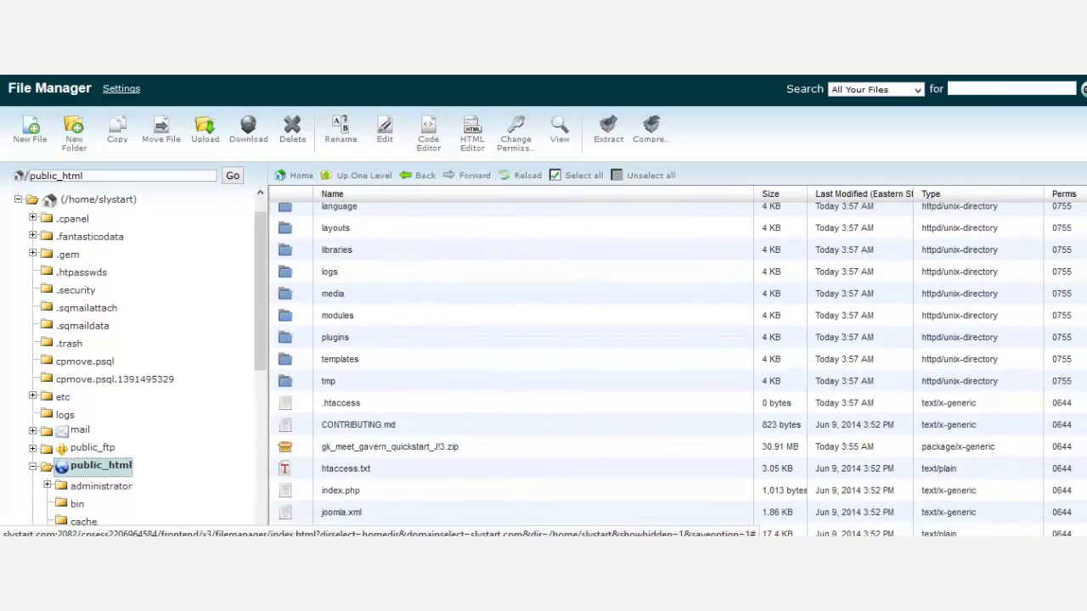
{"action": "scroll", "coordinate": [594, 365], "scroll_direction": "up", "scroll_amount": 5}
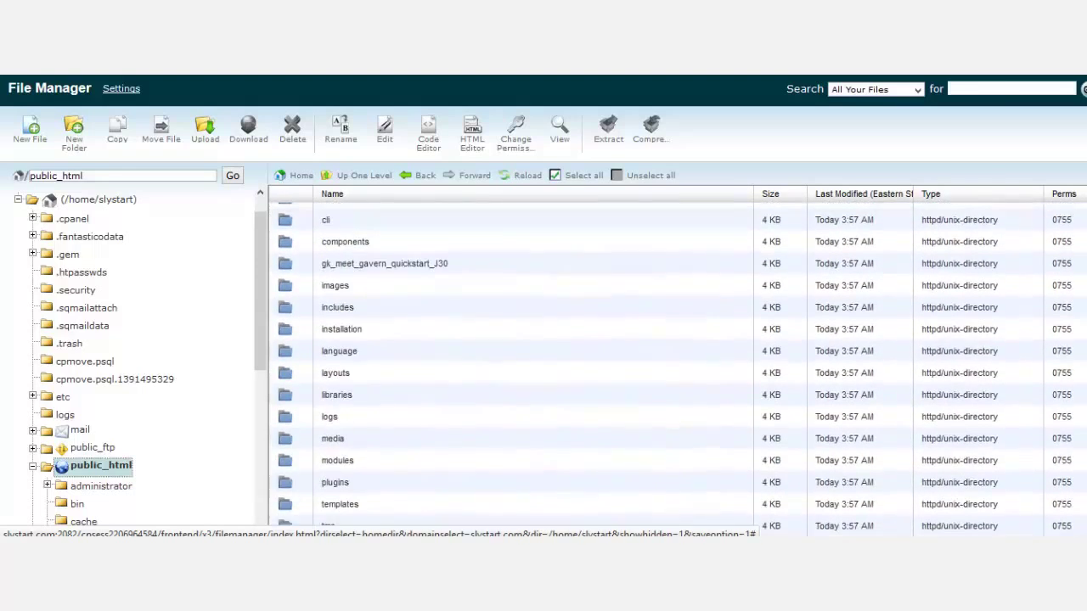
{"action": "scroll", "coordinate": [594, 365], "scroll_direction": "down", "scroll_amount": 5}
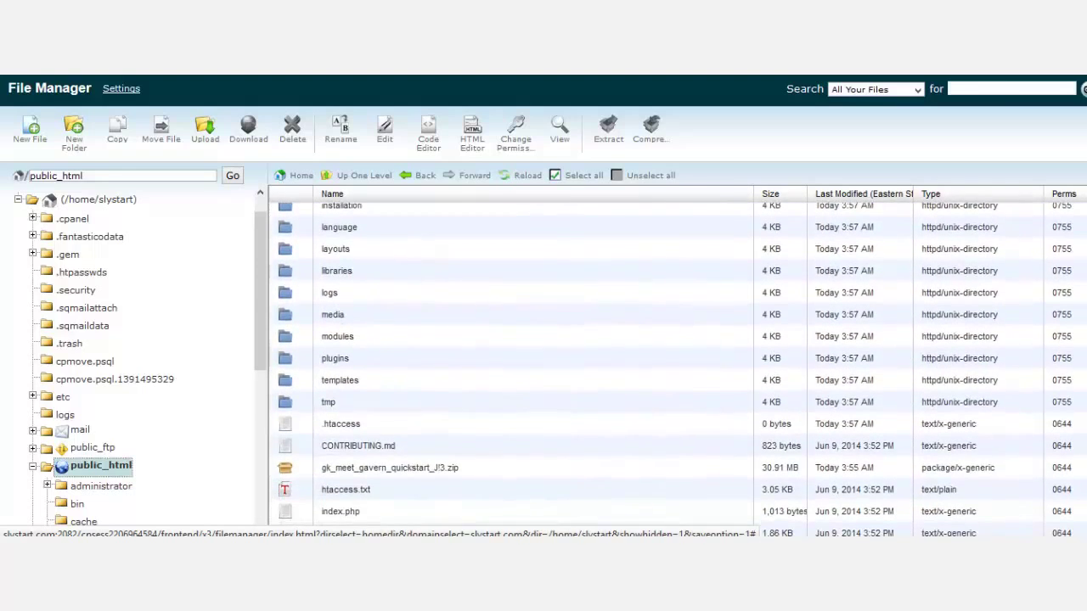
{"action": "scroll", "coordinate": [1010, 433], "scroll_direction": "down", "scroll_amount": 1}
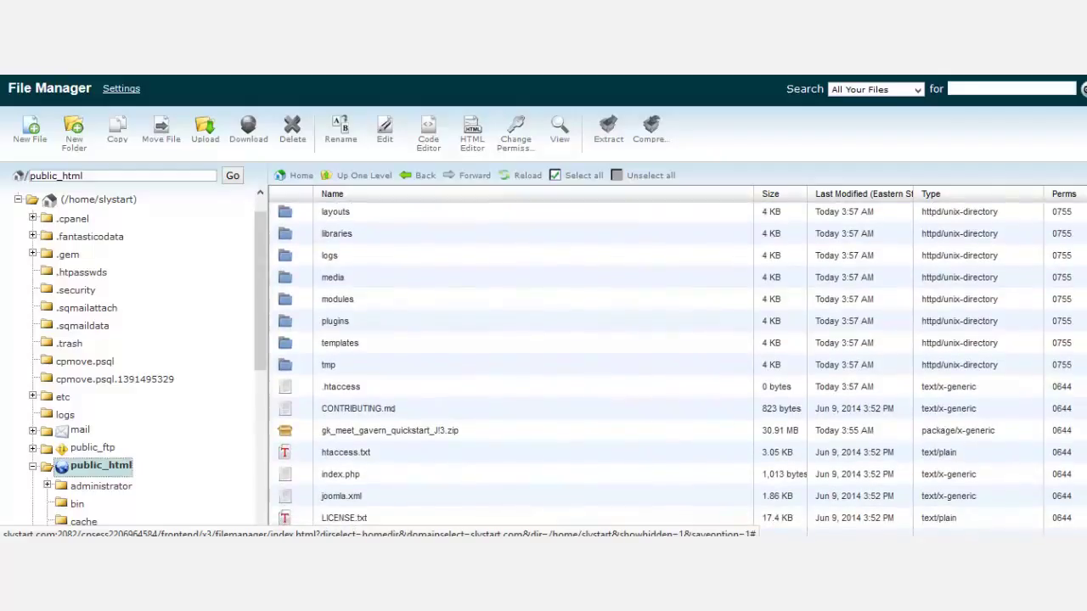
{"action": "left_click", "coordinate": [375, 393]}
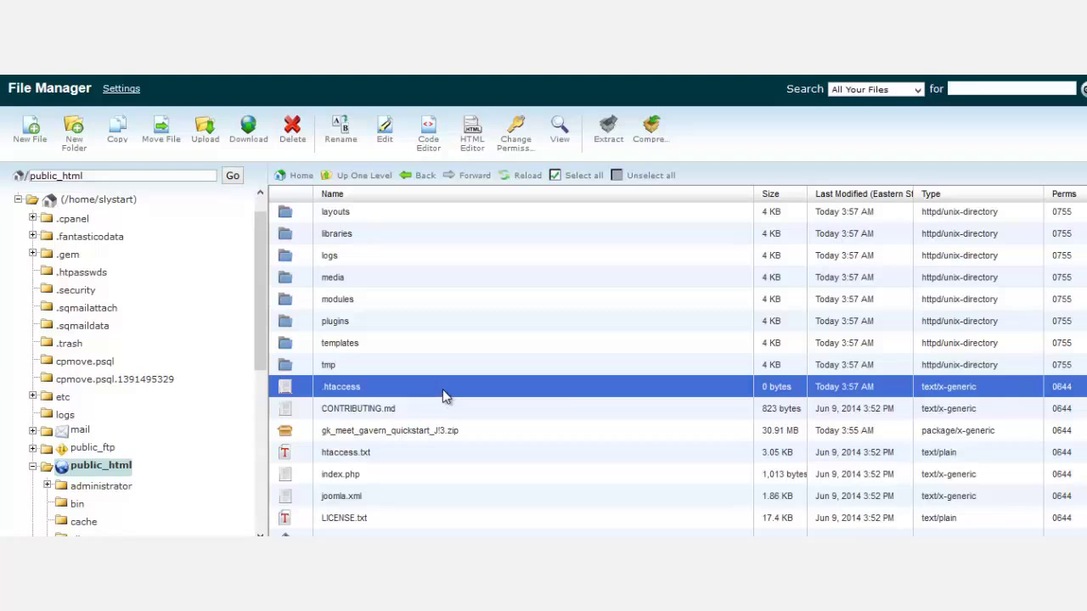
{"action": "left_click", "coordinate": [294, 132]}
{"action": "left_click", "coordinate": [661, 349]}
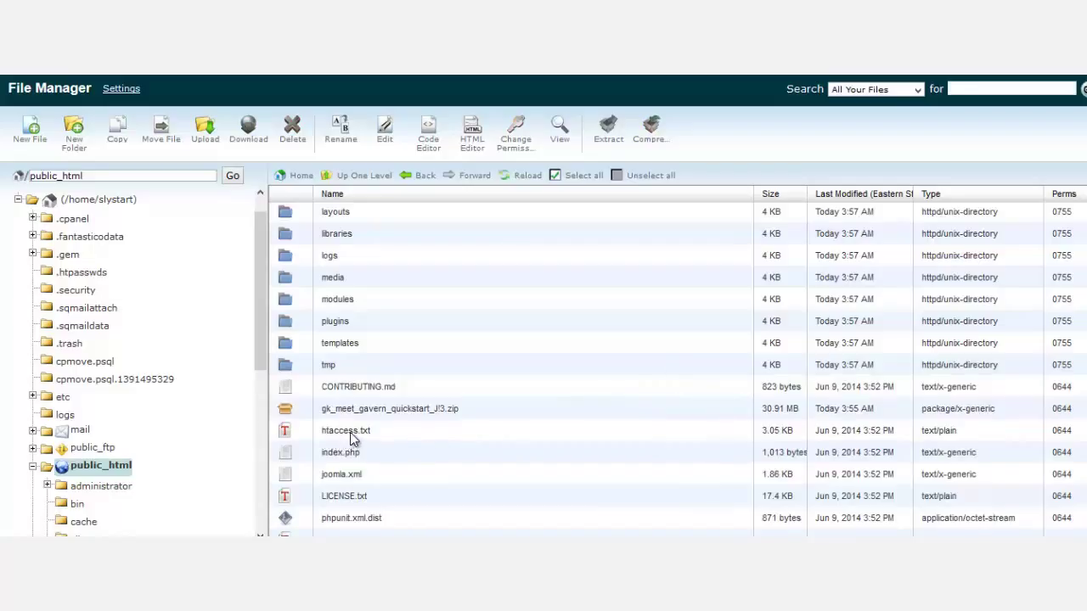
Open htaccess.txt in the Code Edit editor.
{"action": "left_click", "coordinate": [351, 434]}
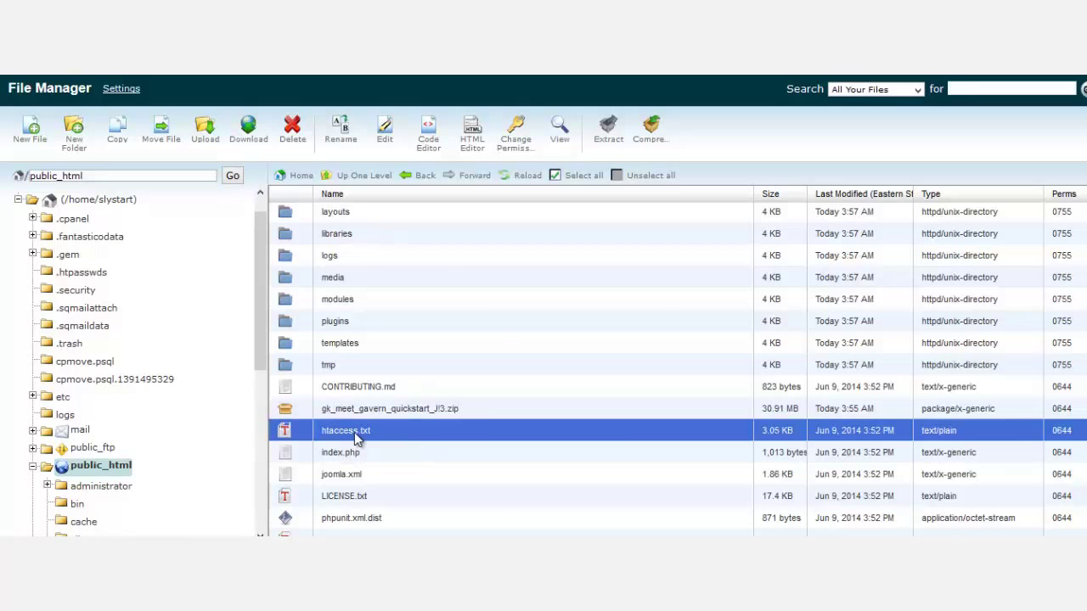
{"action": "right_click", "coordinate": [354, 432]}
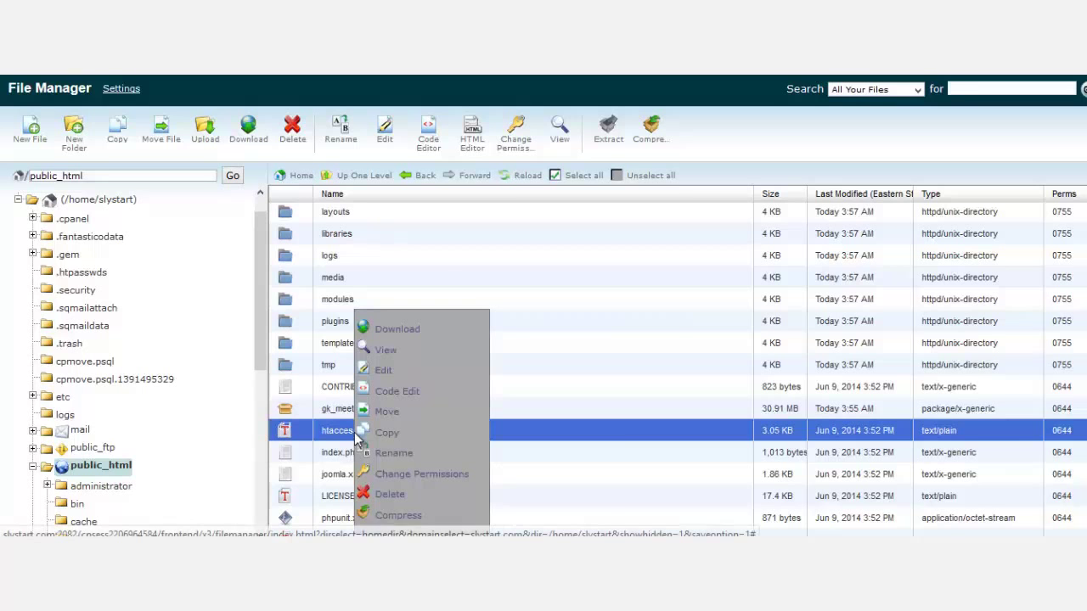
{"action": "left_click", "coordinate": [407, 391]}
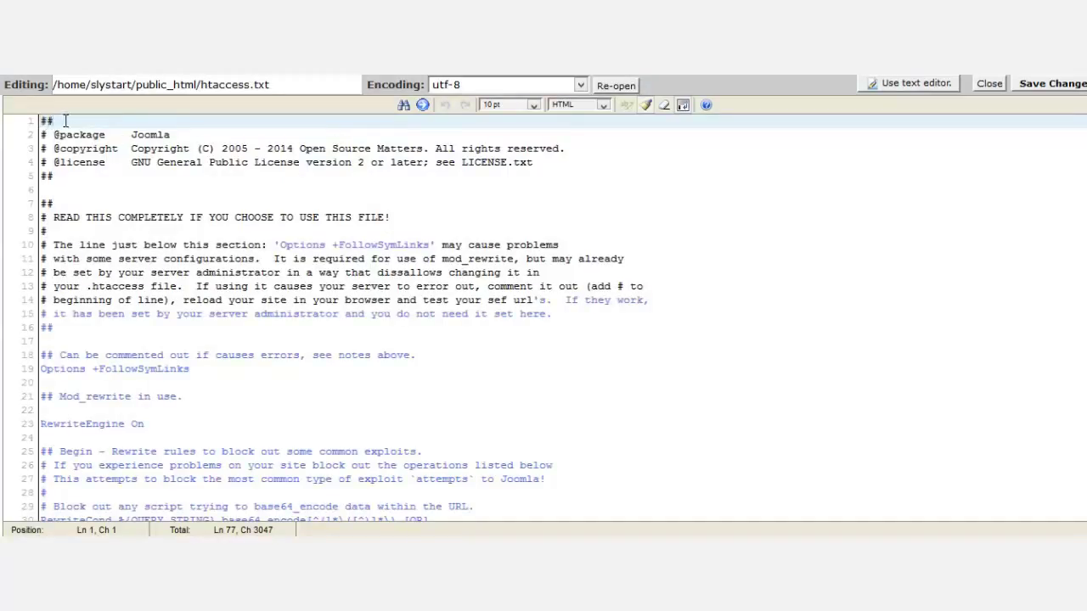
Paste '# Use PHP 5.3' and 'AddType application/x-httpd-php53 .php' at the top and save.
{"action": "left_click_drag", "start_coordinate": [68, 121], "coordinate": [40, 121]}
{"action": "left_click", "coordinate": [41, 122]}
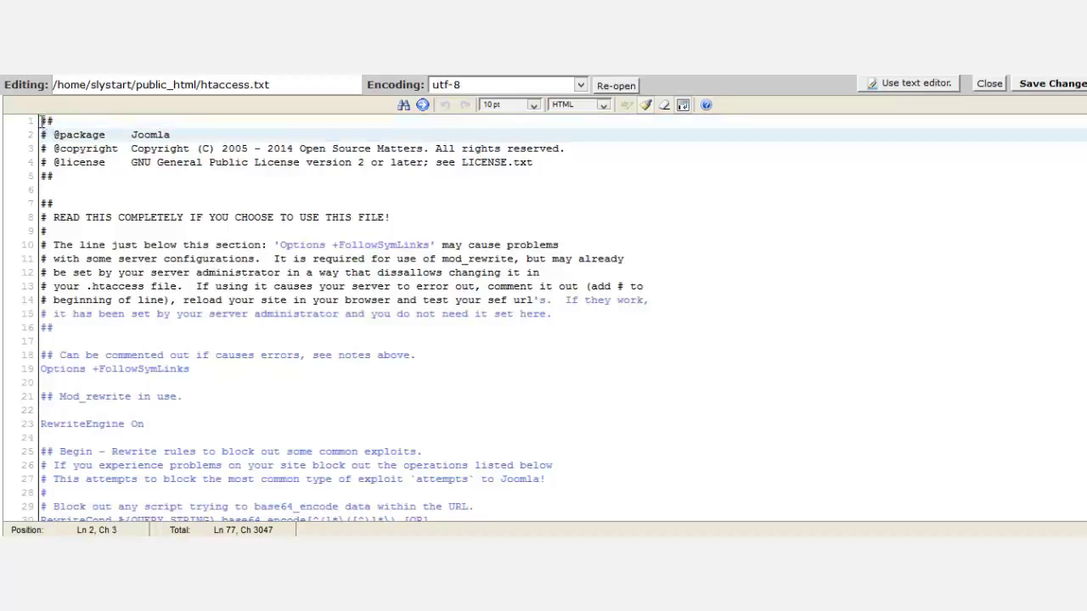
{"action": "key", "text": "Return"}
{"action": "key", "text": "Return"}
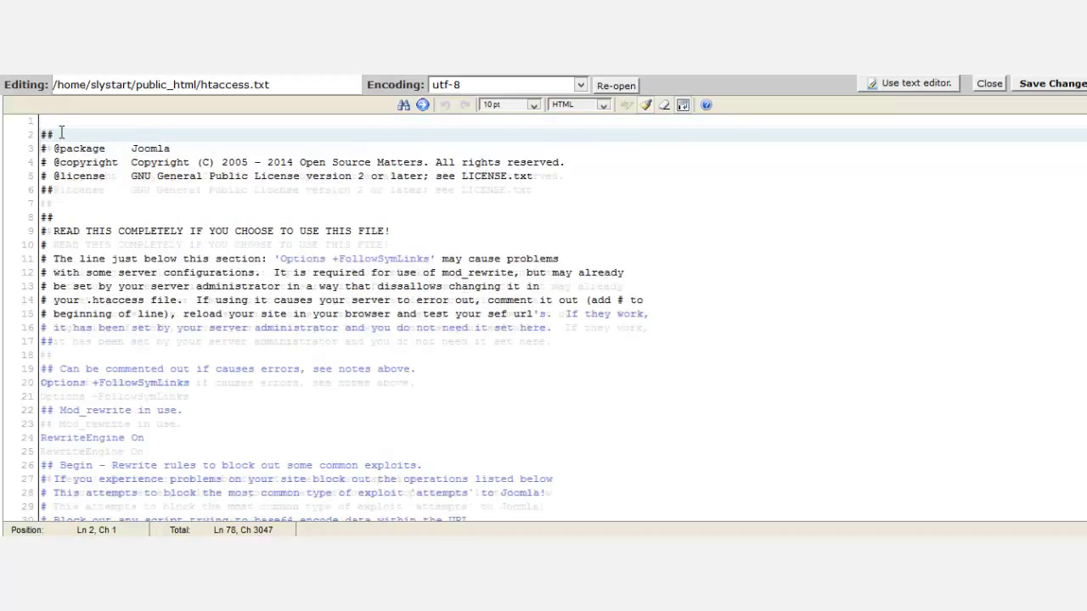
{"action": "left_click", "coordinate": [75, 126]}
{"action": "type", "text": "# Use PHP 5.3 AddType application/x-httpd-php53 .php"}
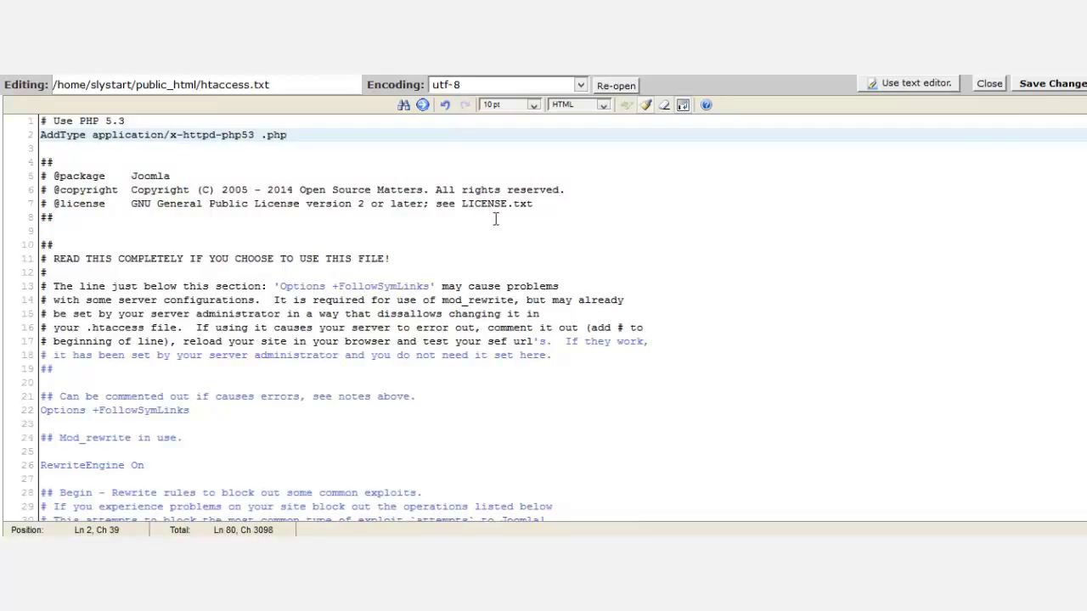
{"action": "left_click", "coordinate": [1037, 82]}
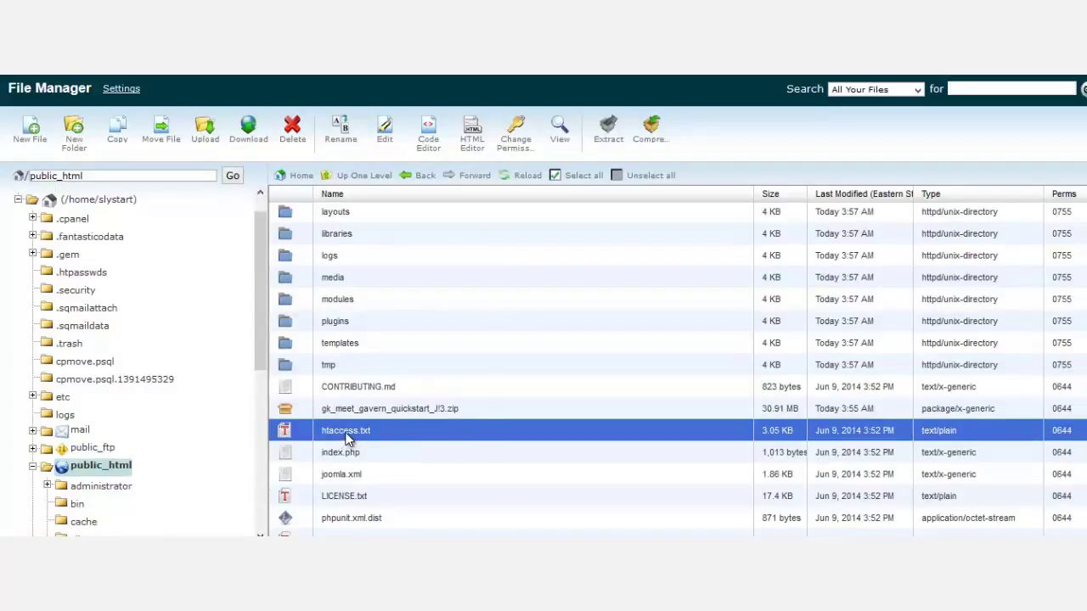
Rename htaccess.txt to .htaccess by adding a leading dot and dropping .txt.
{"action": "right_click", "coordinate": [348, 438]}
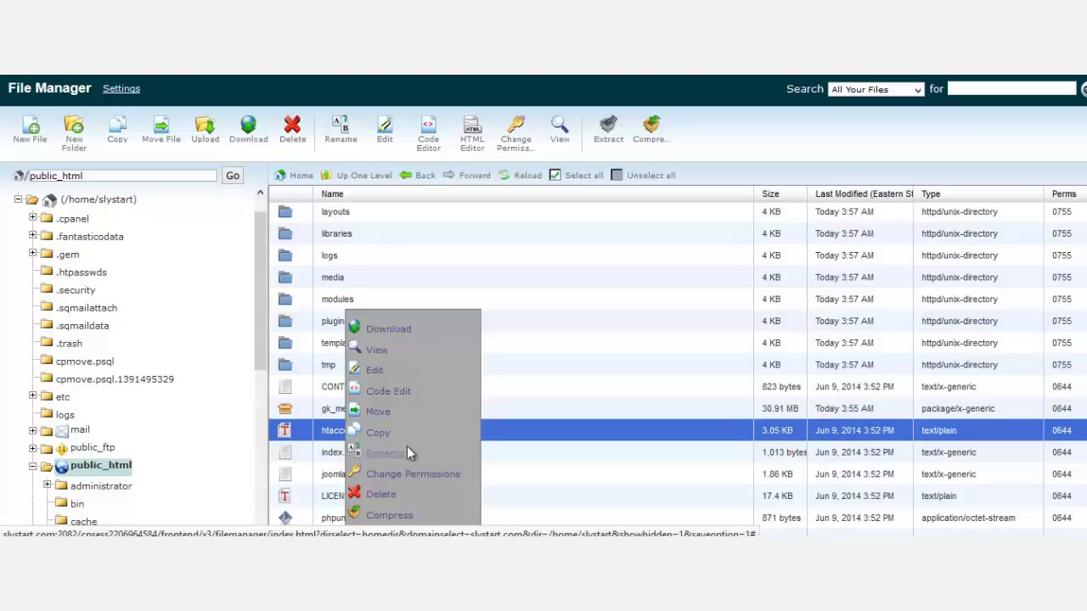
{"action": "left_click", "coordinate": [407, 452]}
{"action": "left_click", "coordinate": [370, 350]}
{"action": "type", "text": ".htaccess.txt"}
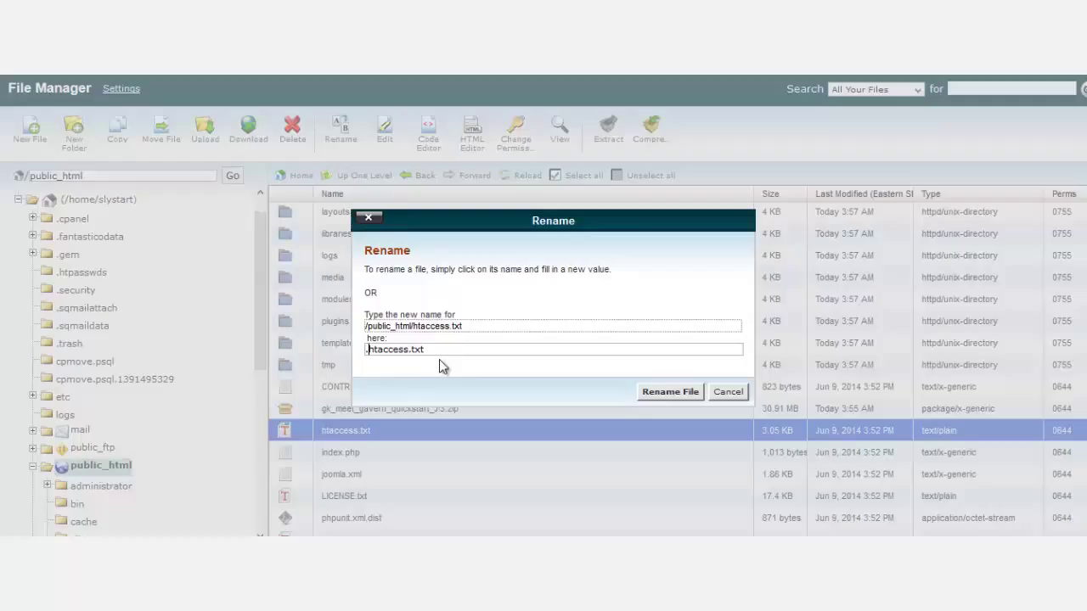
{"action": "left_click", "coordinate": [448, 352]}
{"action": "key", "text": "BackSpace"}
{"action": "key", "text": "BackSpace"}
{"action": "key", "text": "BackSpace"}
{"action": "key", "text": "BackSpace"}
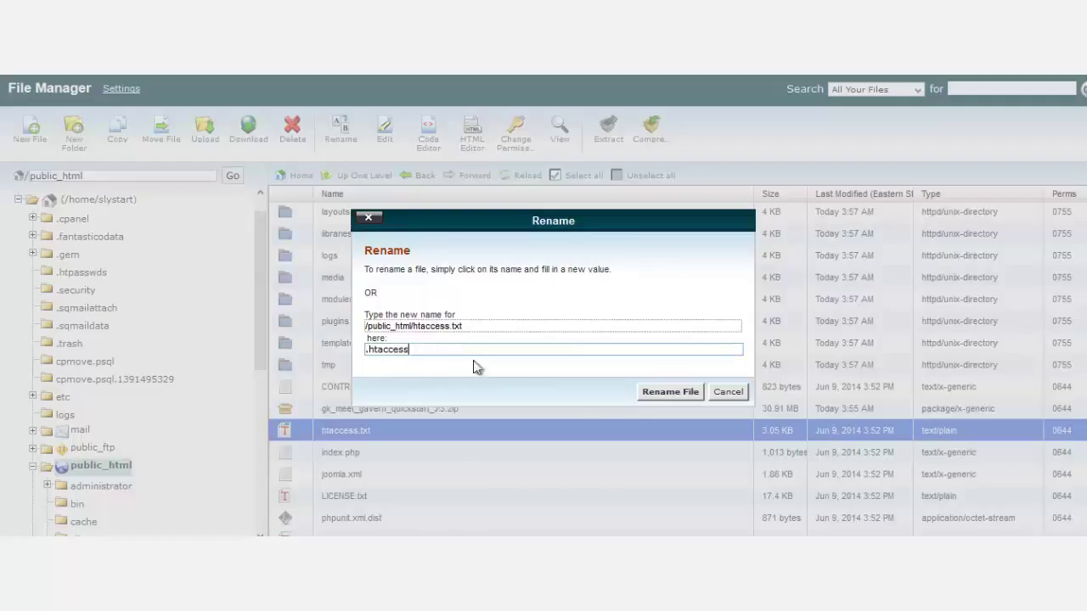
{"action": "left_click", "coordinate": [687, 391]}
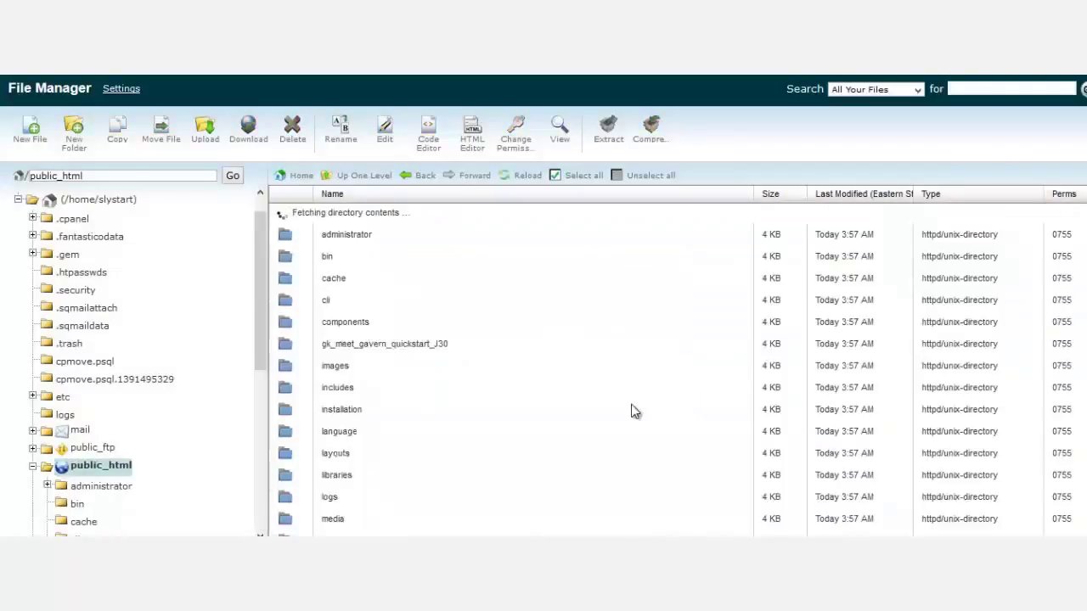
Enter 'Joomla Crowdfunding' as the Site Name in Main Configuration.
{"action": "scroll", "coordinate": [815, 405], "scroll_direction": "down", "scroll_amount": 5}
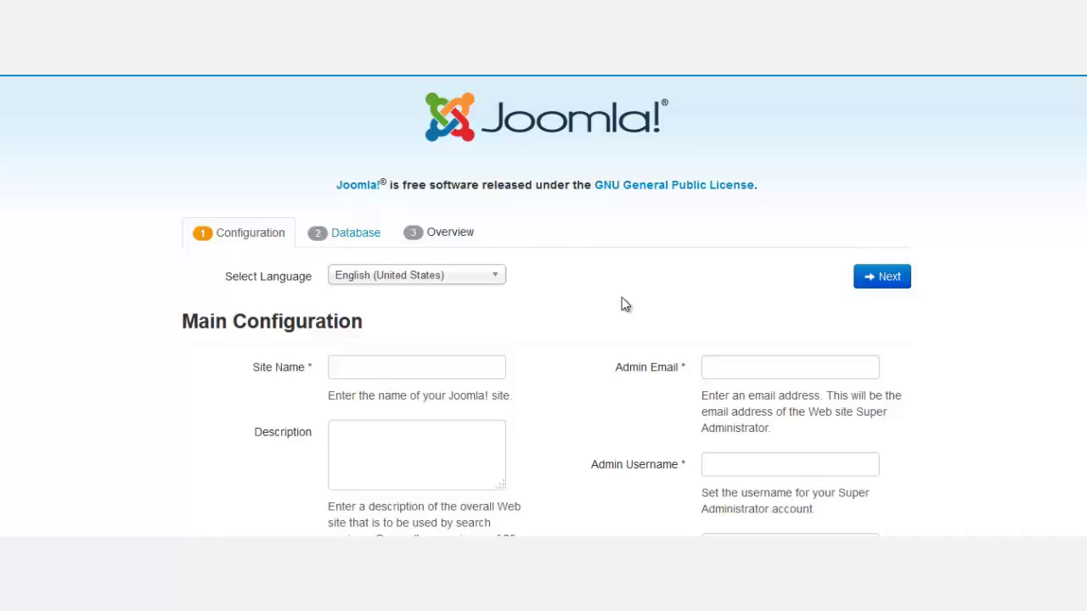
{"action": "left_click", "coordinate": [457, 370]}
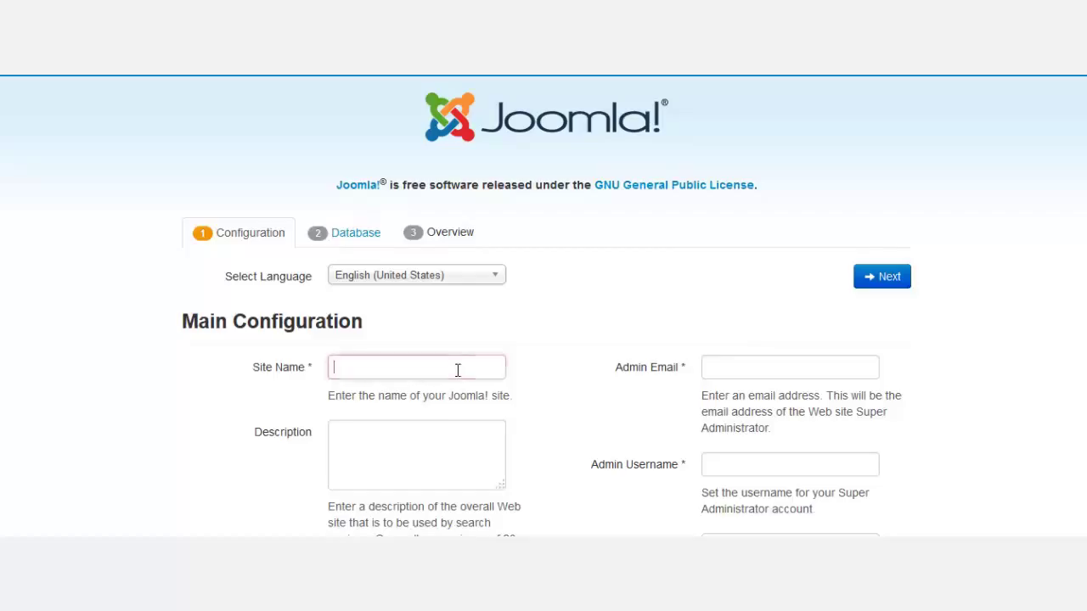
{"action": "type", "text": "J"}
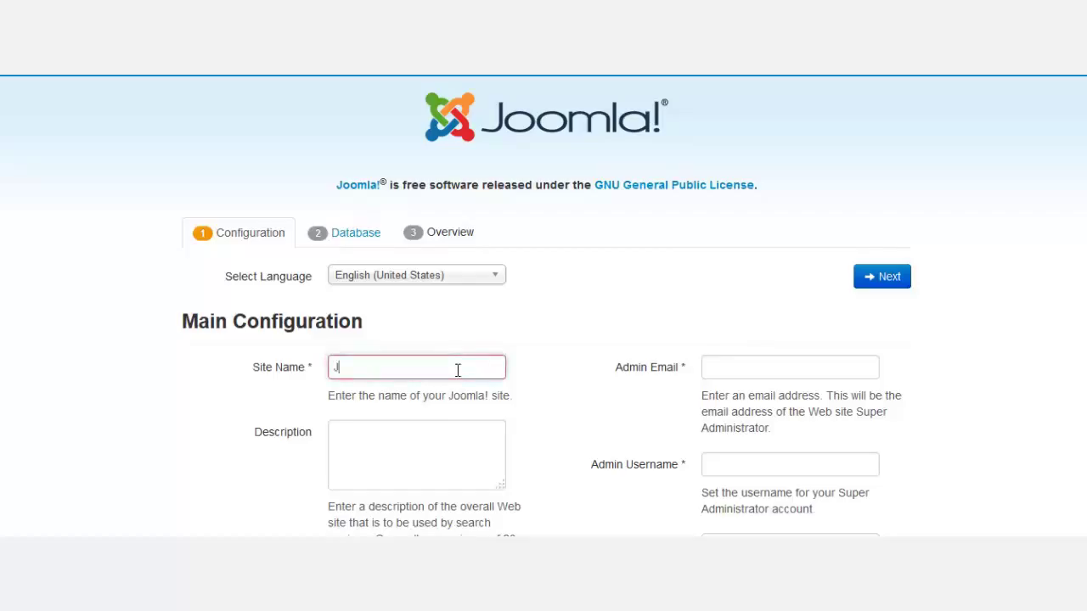
{"action": "type", "text": "oomla C"}
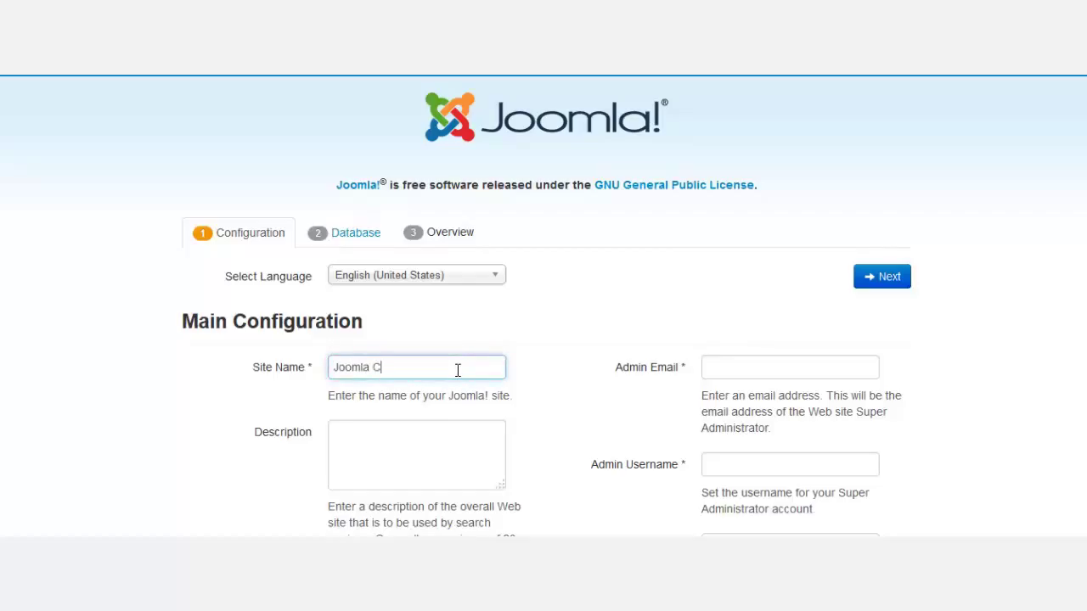
{"action": "type", "text": "rowdfunding"}
{"action": "scroll", "coordinate": [454, 374], "scroll_direction": "down", "scroll_amount": 1}
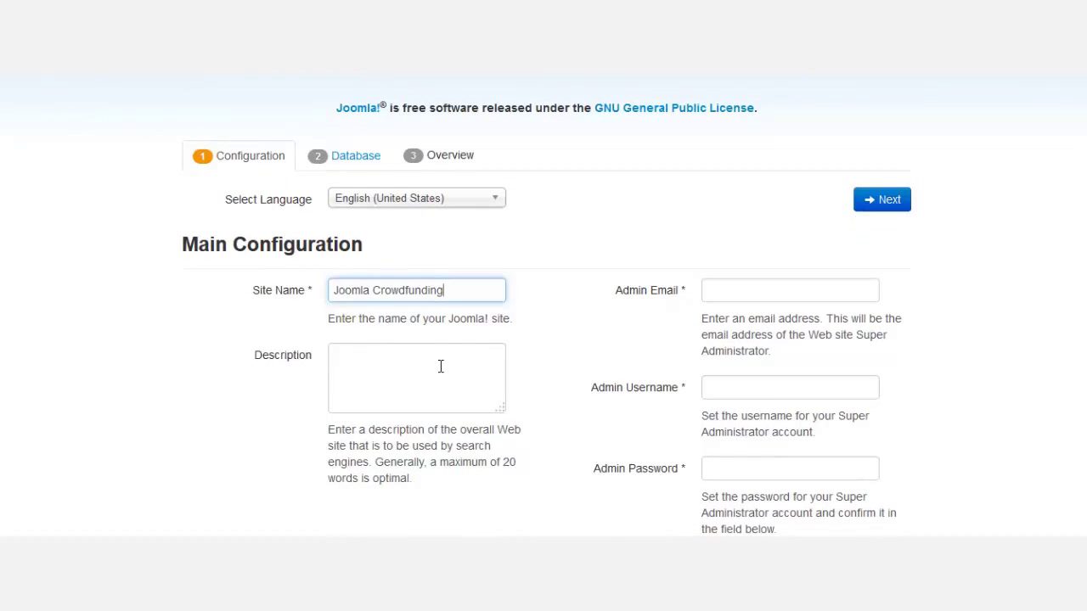
{"action": "scroll", "coordinate": [709, 376], "scroll_direction": "down", "scroll_amount": 2}
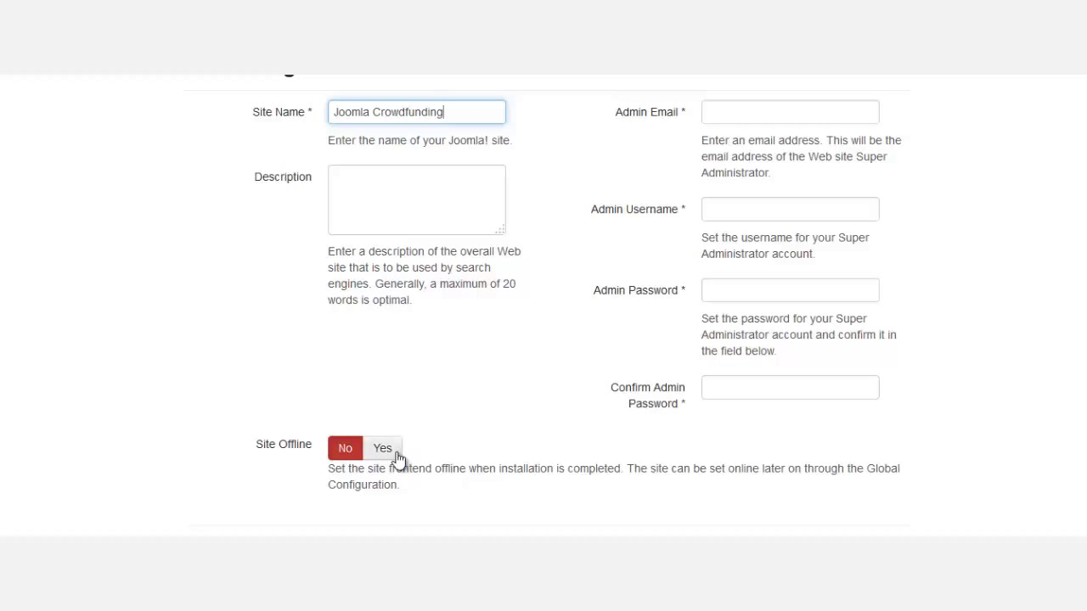
{"action": "scroll", "coordinate": [798, 374], "scroll_direction": "up", "scroll_amount": 3}
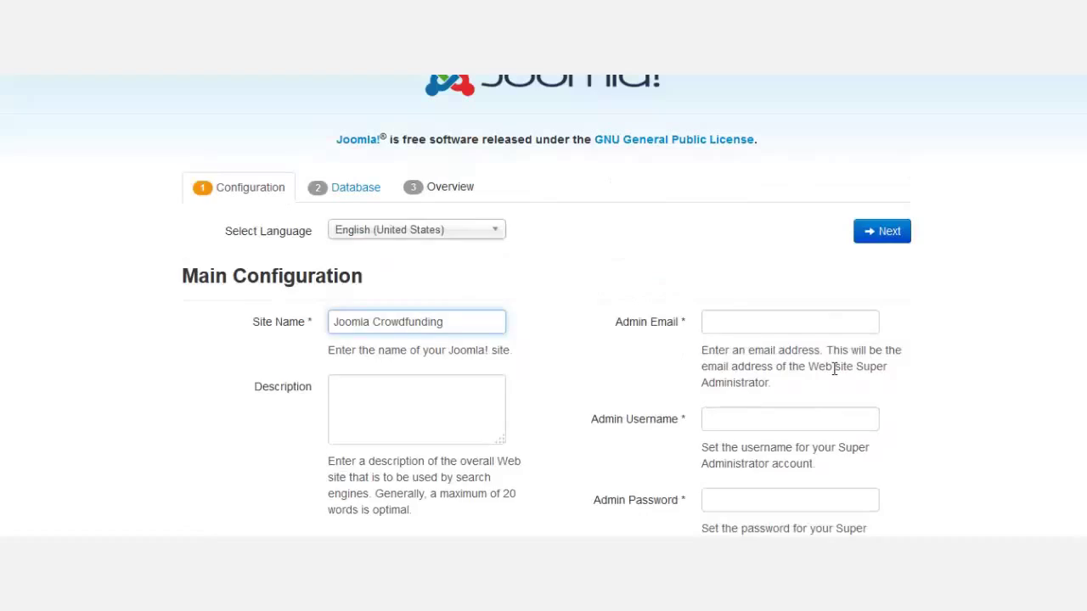
Fill in the administrator's e-mail, username and password.
{"action": "left_click", "coordinate": [767, 287]}
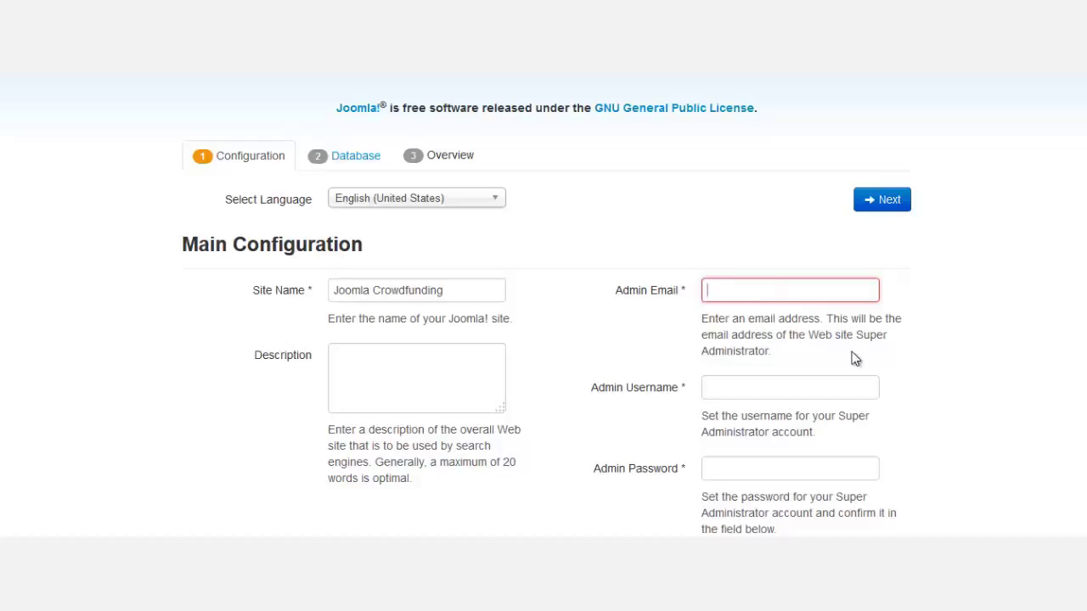
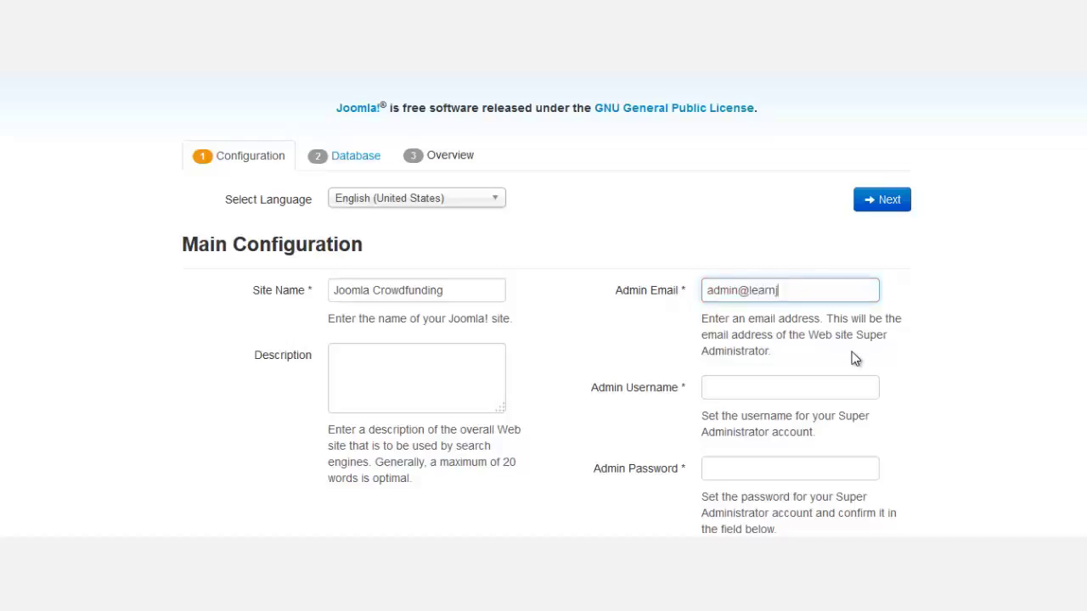
{"action": "key", "text": "Tab"}
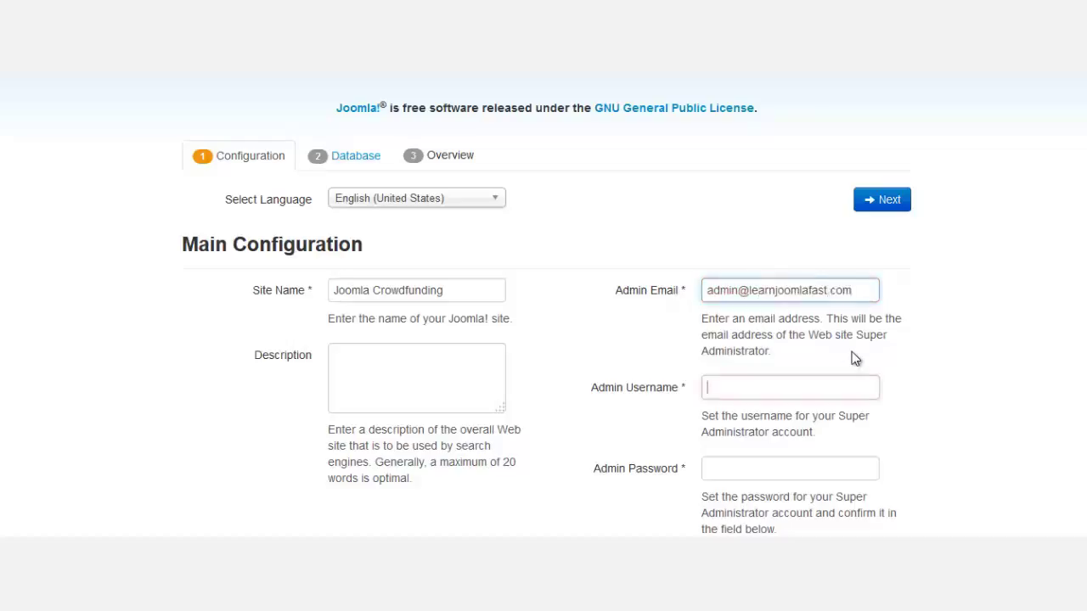
{"action": "type", "text": "admin"}
{"action": "key", "text": "Tab"}
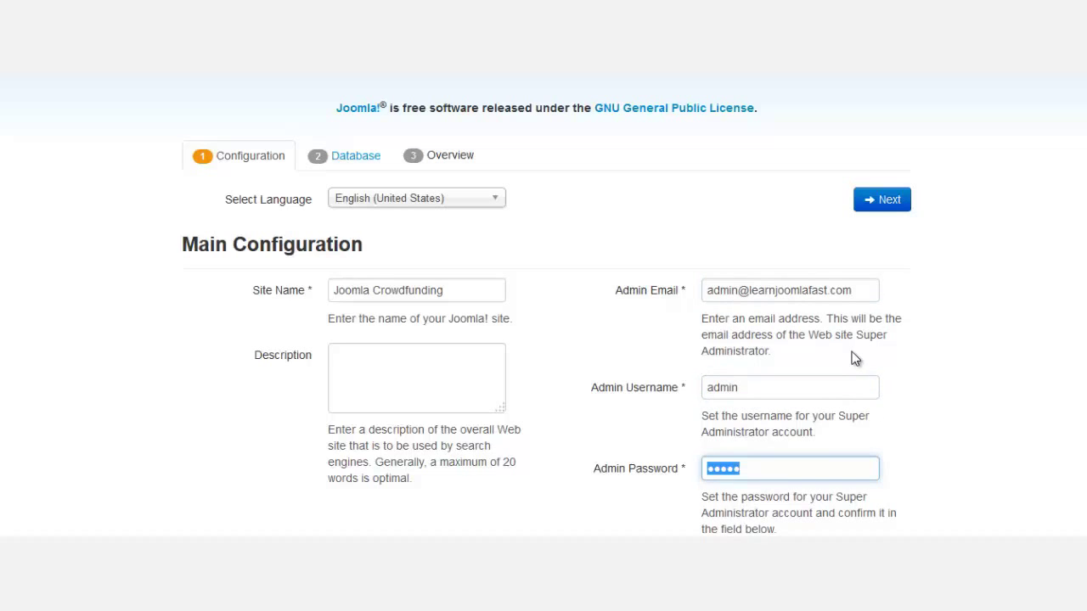
{"action": "type", "text": "admin"}
Confirm the admin password and continue to Database Configuration.
{"action": "scroll", "coordinate": [843, 357], "scroll_direction": "down", "scroll_amount": 2}
{"action": "left_click", "coordinate": [788, 399]}
{"action": "type", "text": "admi"}
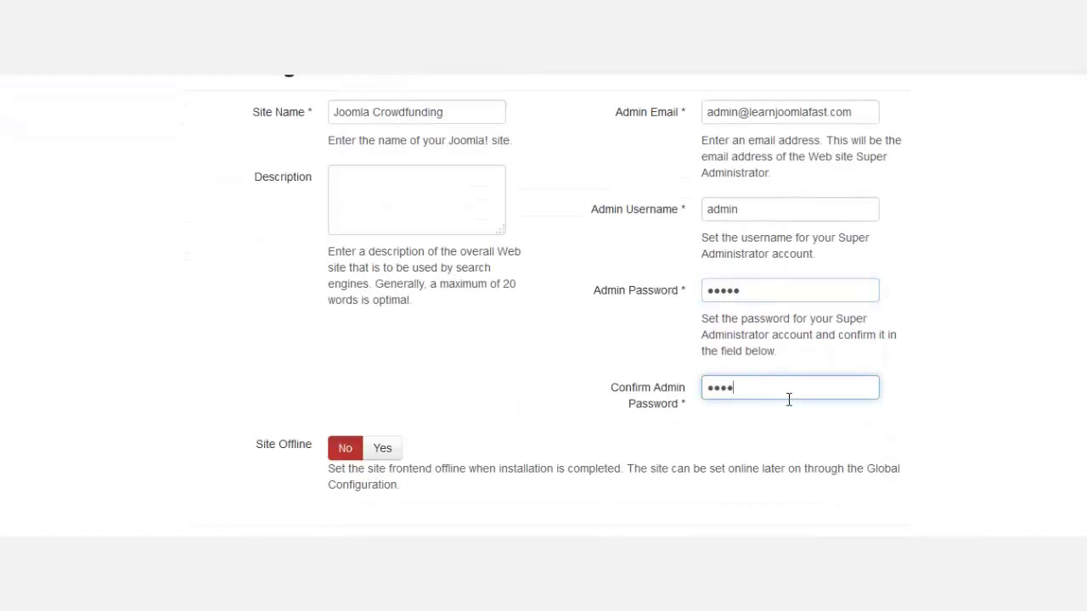
{"action": "scroll", "coordinate": [782, 401], "scroll_direction": "up", "scroll_amount": 1}
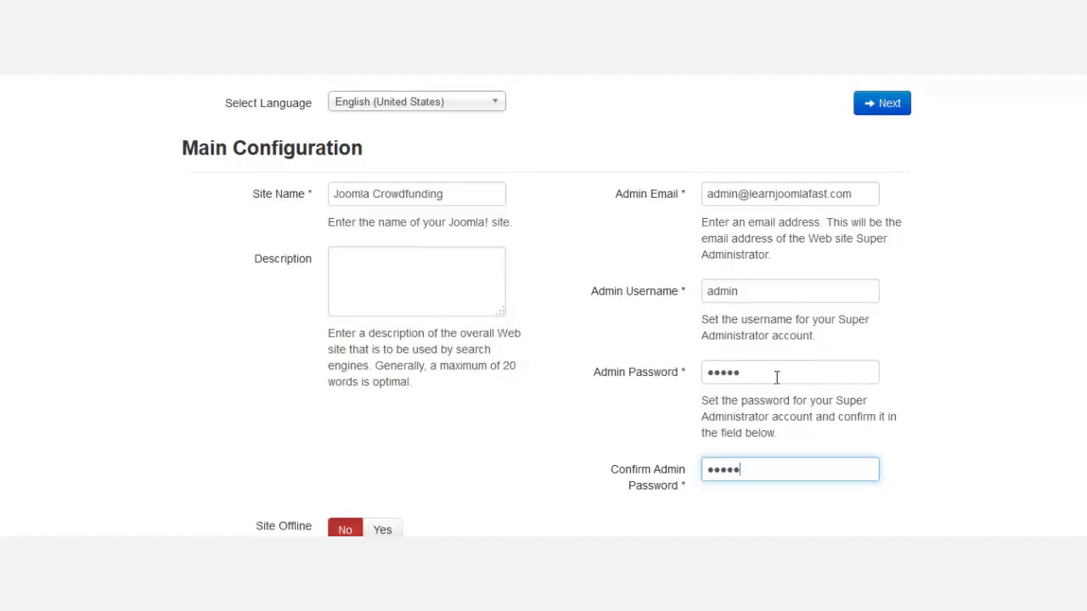
{"action": "scroll", "coordinate": [776, 377], "scroll_direction": "up", "scroll_amount": 3}
{"action": "scroll", "coordinate": [906, 401], "scroll_direction": "down", "scroll_amount": 5}
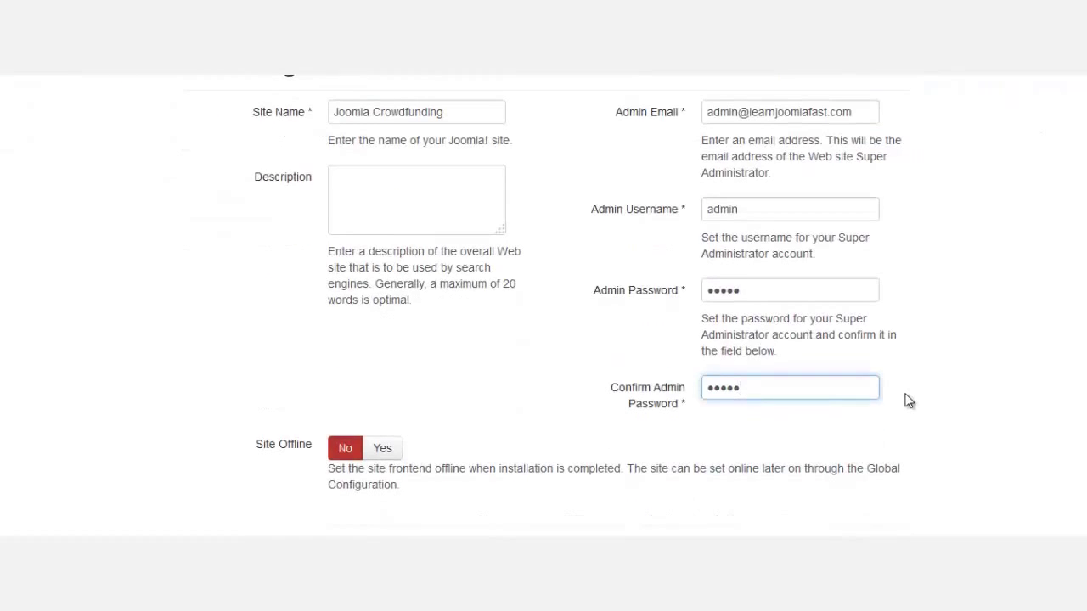
{"action": "scroll", "coordinate": [832, 393], "scroll_direction": "up", "scroll_amount": 5}
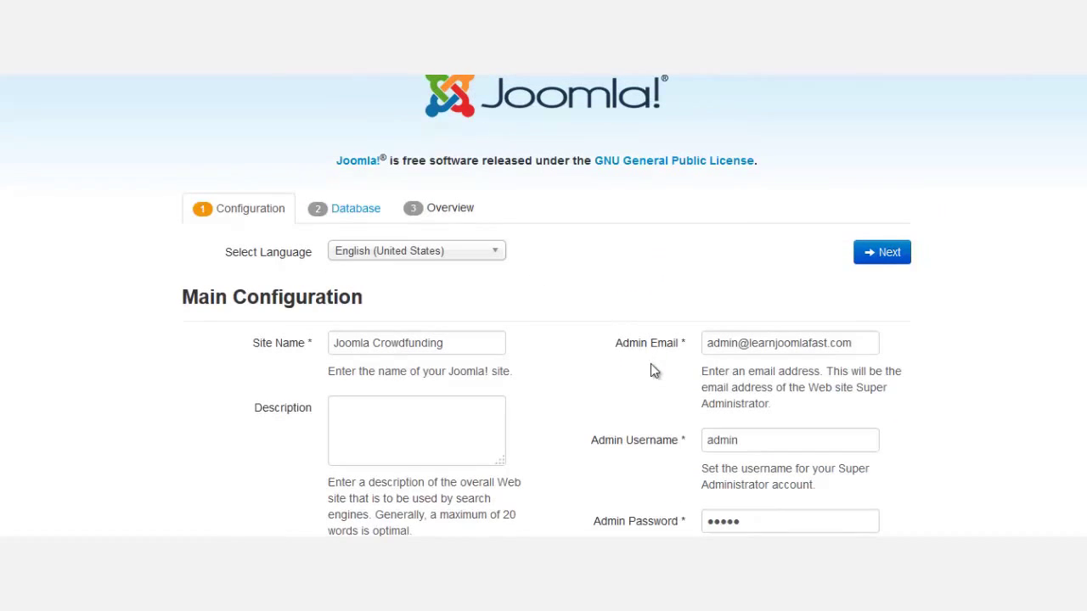
{"action": "scroll", "coordinate": [844, 430], "scroll_direction": "down", "scroll_amount": 5}
{"action": "scroll", "coordinate": [848, 421], "scroll_direction": "up", "scroll_amount": 5}
{"action": "left_click", "coordinate": [887, 259]}
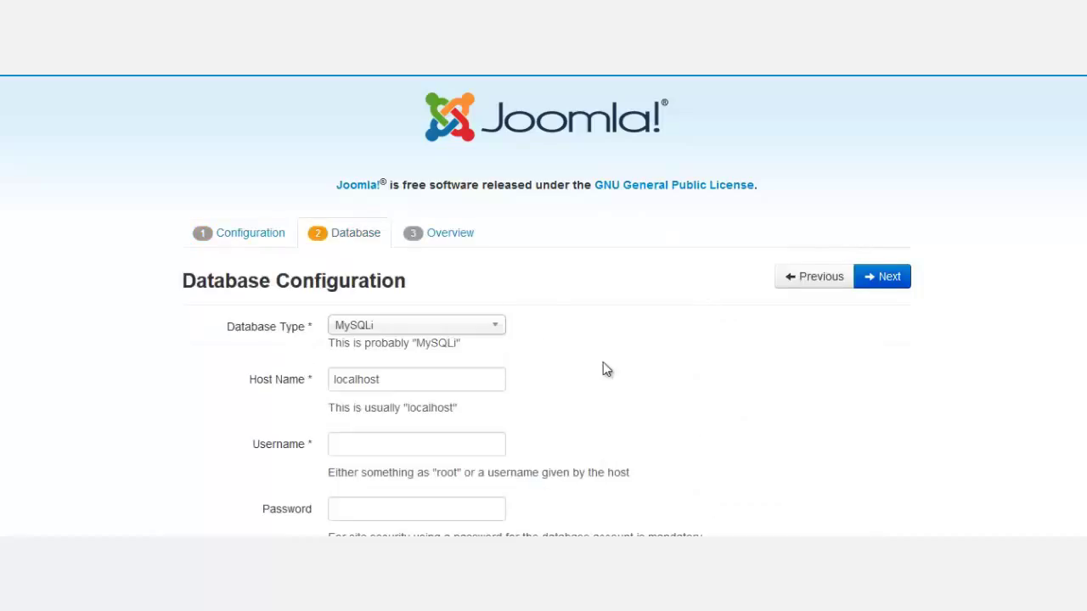
Choose MySQLi as the database type and view the remaining database fields.
{"action": "scroll", "coordinate": [607, 368], "scroll_direction": "down", "scroll_amount": 1}
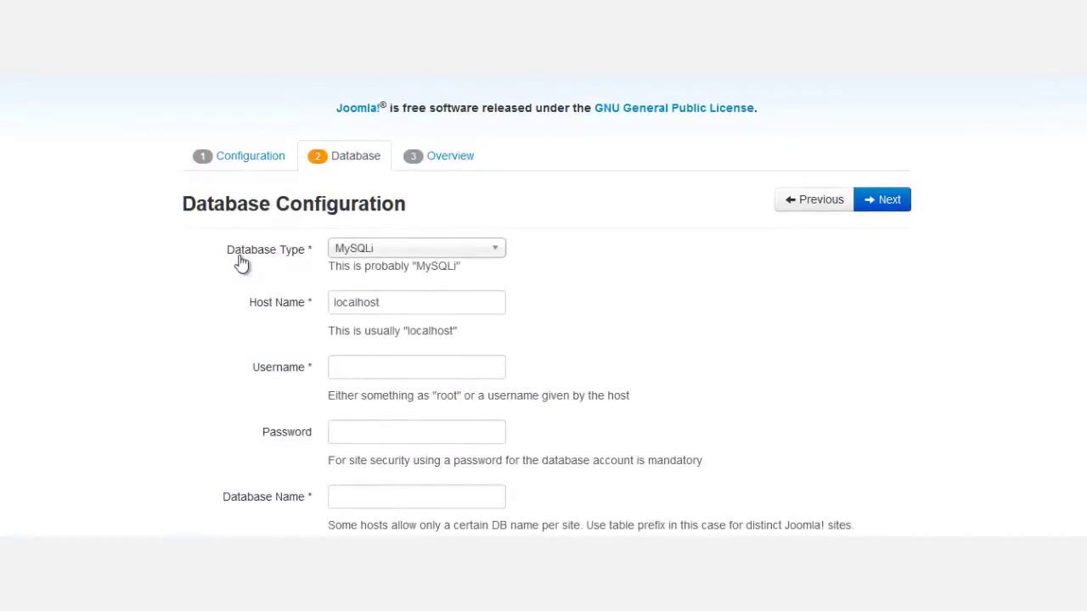
{"action": "left_click", "coordinate": [390, 253]}
{"action": "left_click", "coordinate": [393, 258]}
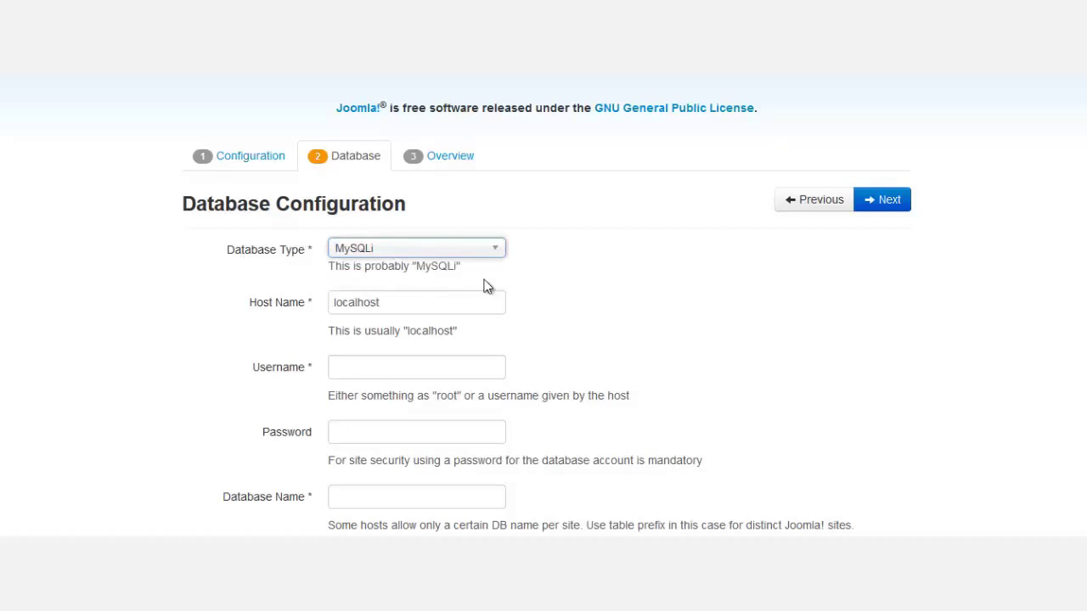
{"action": "left_click", "coordinate": [450, 253]}
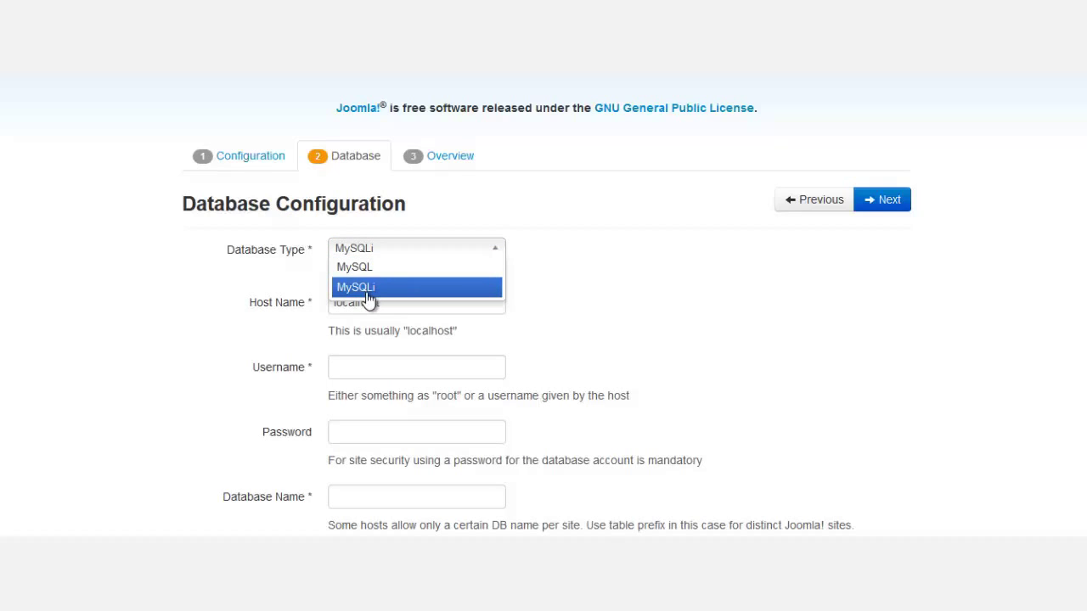
{"action": "left_click", "coordinate": [548, 293]}
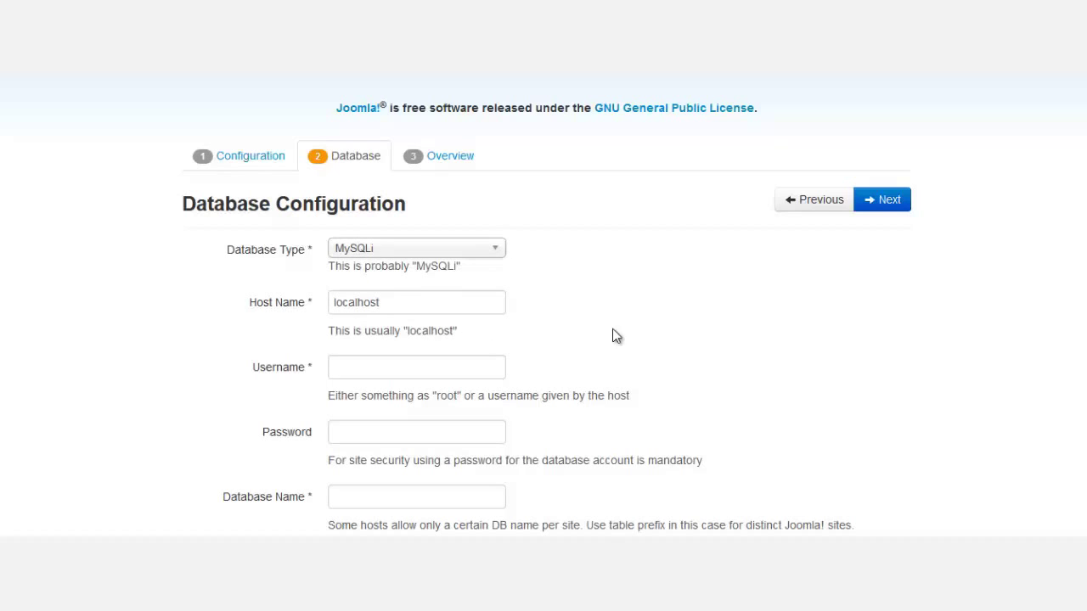
{"action": "scroll", "coordinate": [590, 333], "scroll_direction": "down", "scroll_amount": 2}
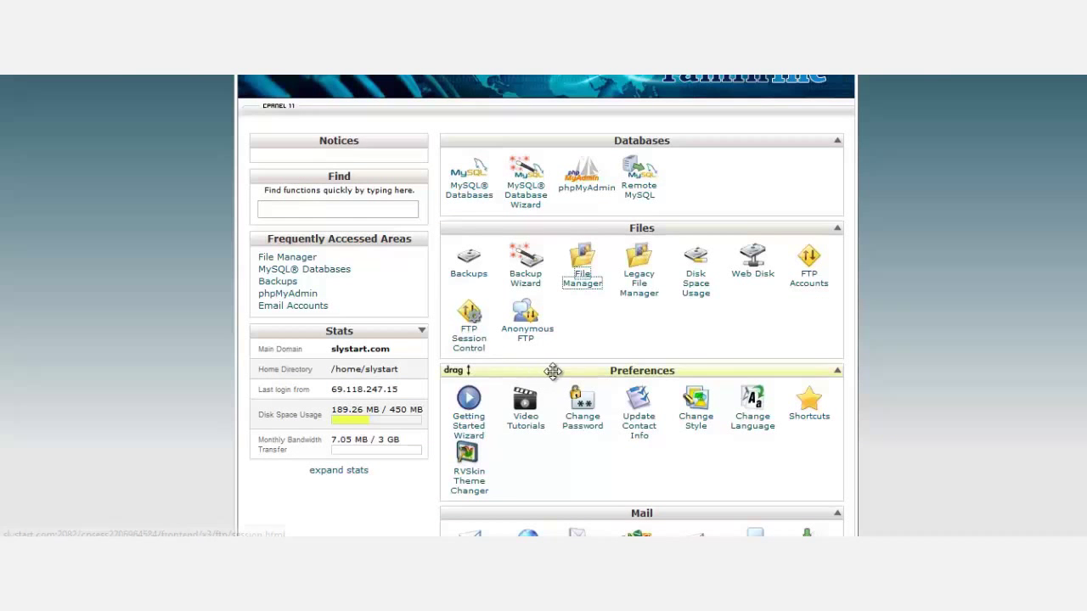
On cPanel's MySQL Databases page, select the existing database name slystart_crowd7.
{"action": "scroll", "coordinate": [553, 371], "scroll_direction": "down", "scroll_amount": 3}
{"action": "scroll", "coordinate": [486, 285], "scroll_direction": "up", "scroll_amount": 2}
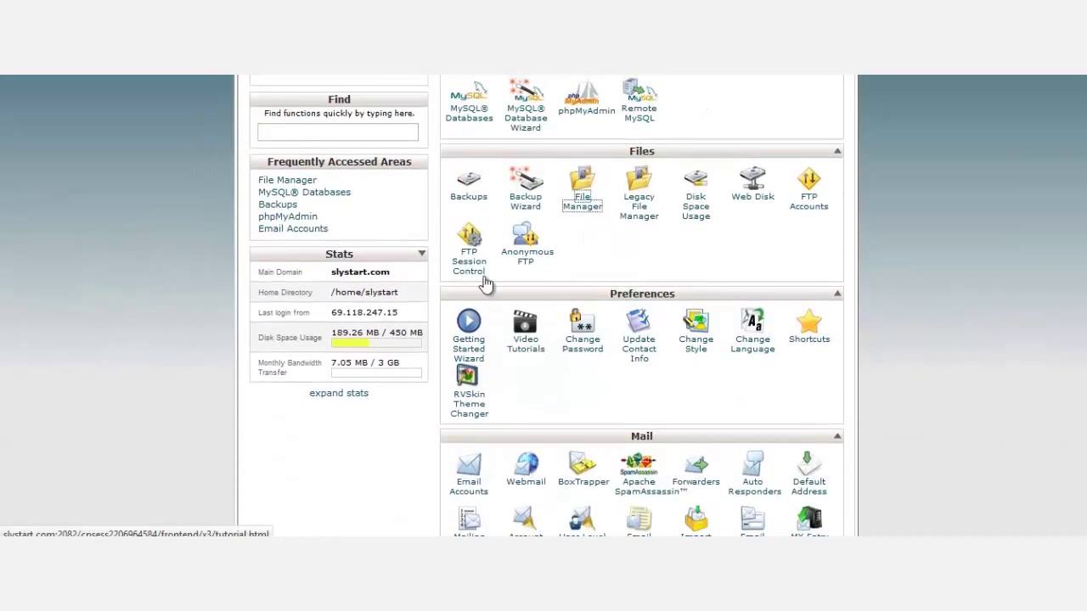
{"action": "left_click", "coordinate": [471, 123]}
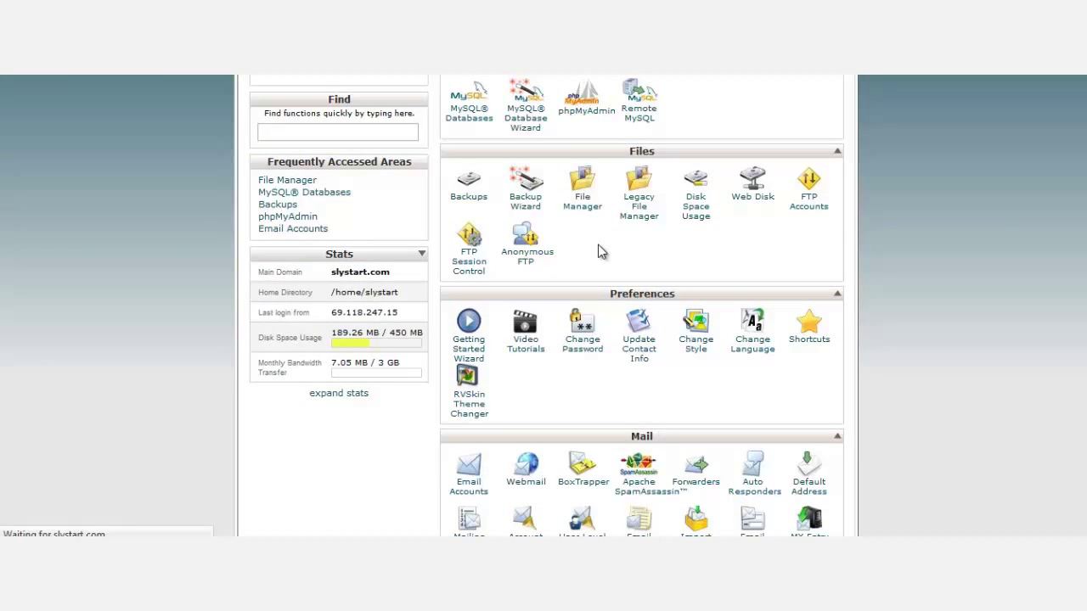
{"action": "scroll", "coordinate": [583, 333], "scroll_direction": "down", "scroll_amount": 5}
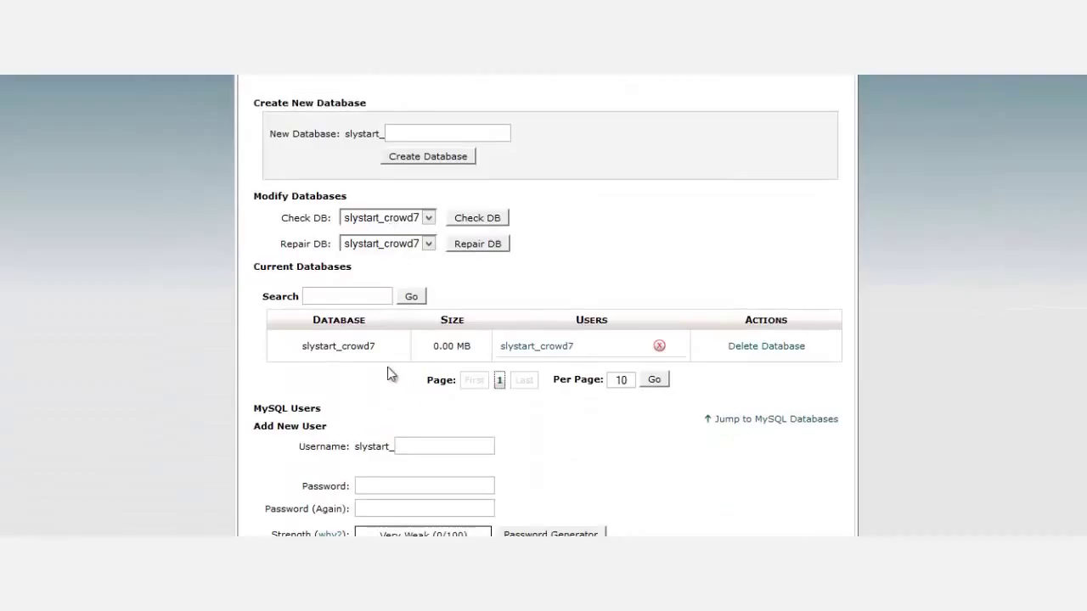
{"action": "left_click_drag", "start_coordinate": [377, 347], "coordinate": [304, 344]}
{"action": "key", "text": "ctrl+c"}
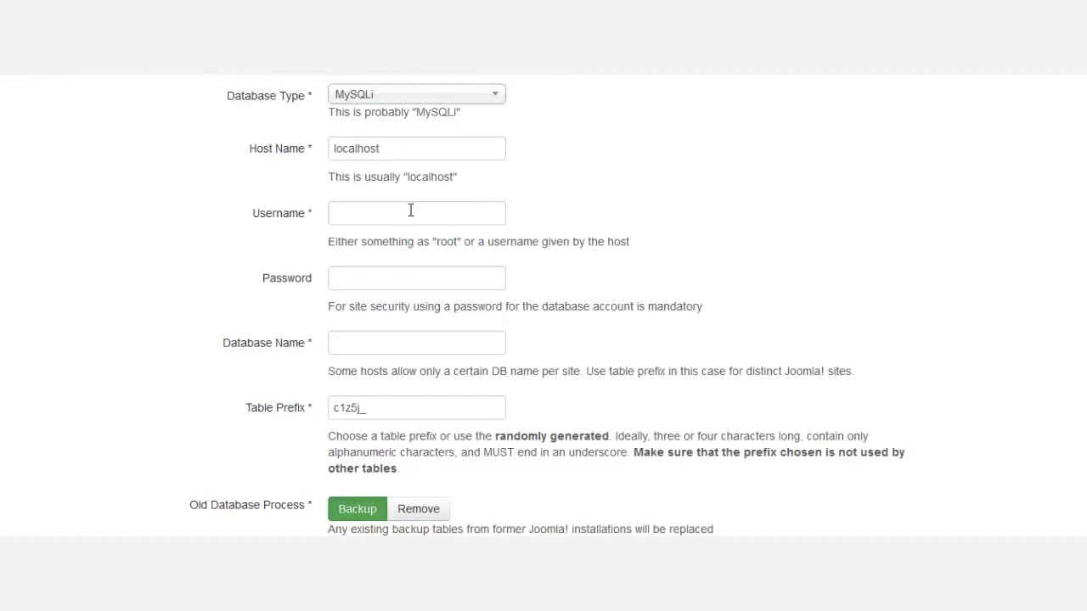
Enter the database username and password, paste slystart_crowd7 as database name, and continue.
{"action": "left_click", "coordinate": [411, 211]}
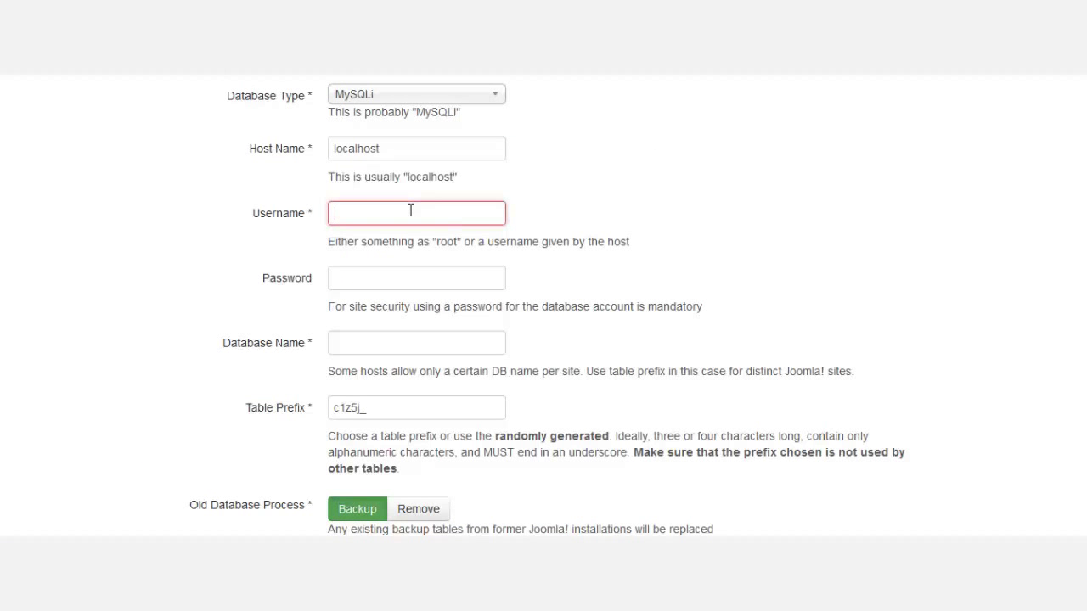
{"action": "type", "text": "slystart_crowd7"}
{"action": "left_click", "coordinate": [386, 282]}
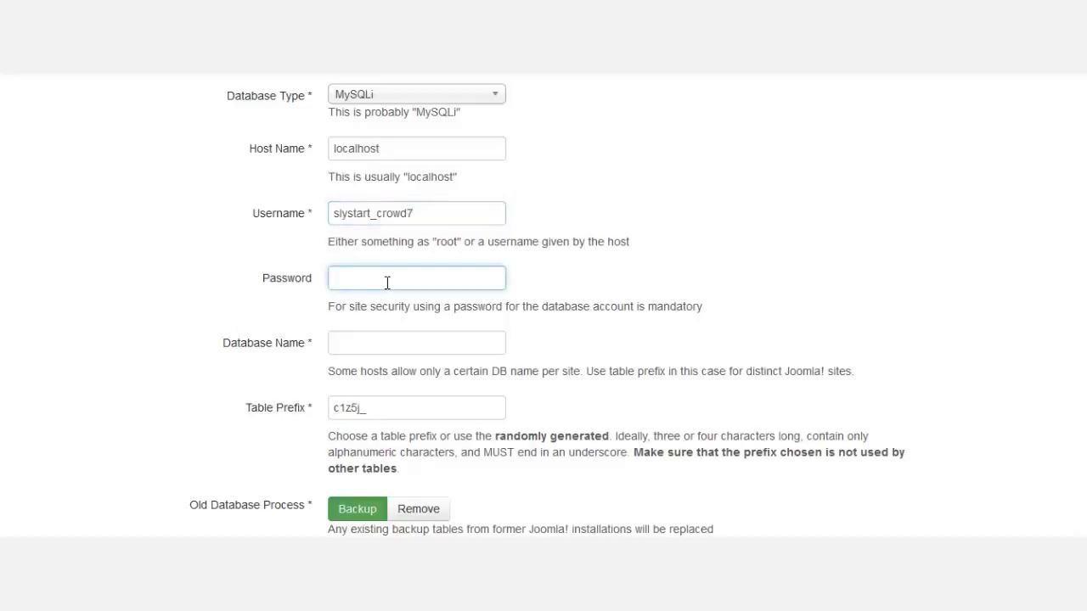
{"action": "type", "text": "********"}
{"action": "left_click", "coordinate": [410, 347]}
{"action": "key", "text": "ctrl+v"}
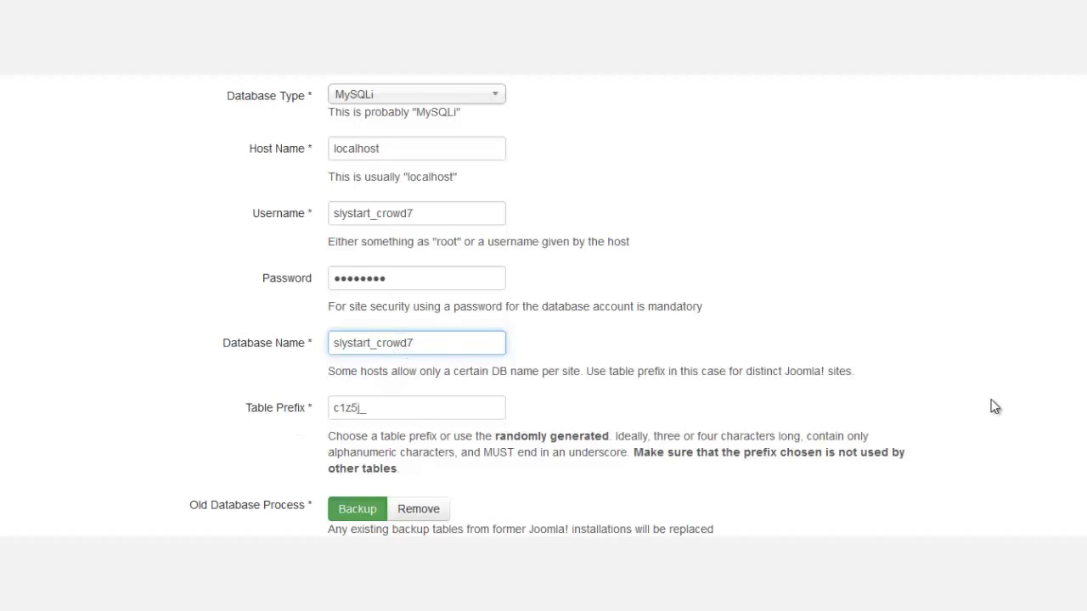
{"action": "scroll", "coordinate": [994, 442], "scroll_direction": "down", "scroll_amount": 1}
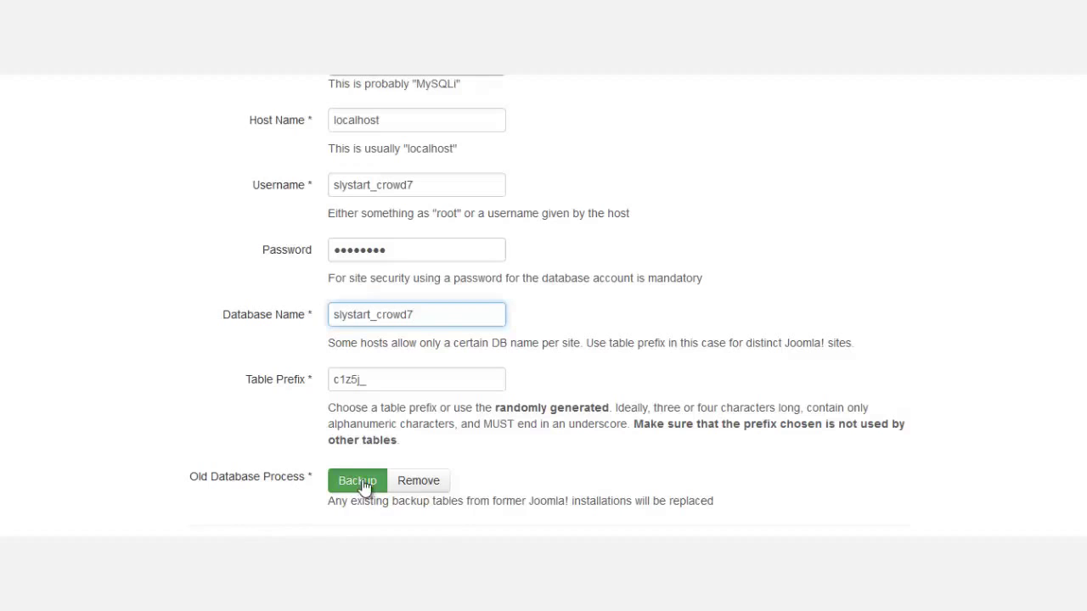
{"action": "scroll", "coordinate": [543, 306], "scroll_direction": "up", "scroll_amount": 3}
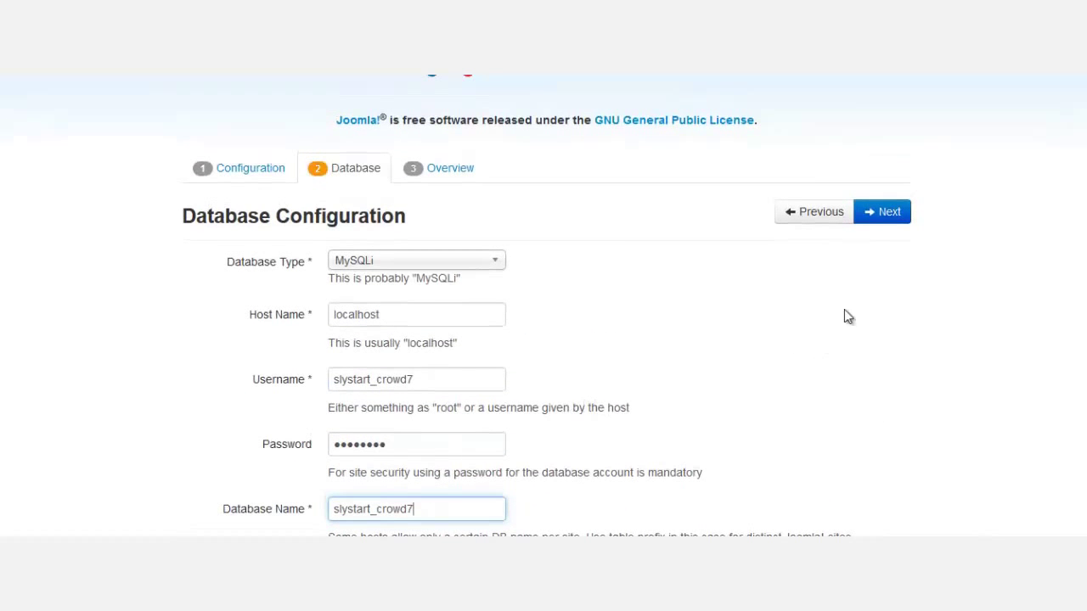
{"action": "left_click", "coordinate": [884, 217]}
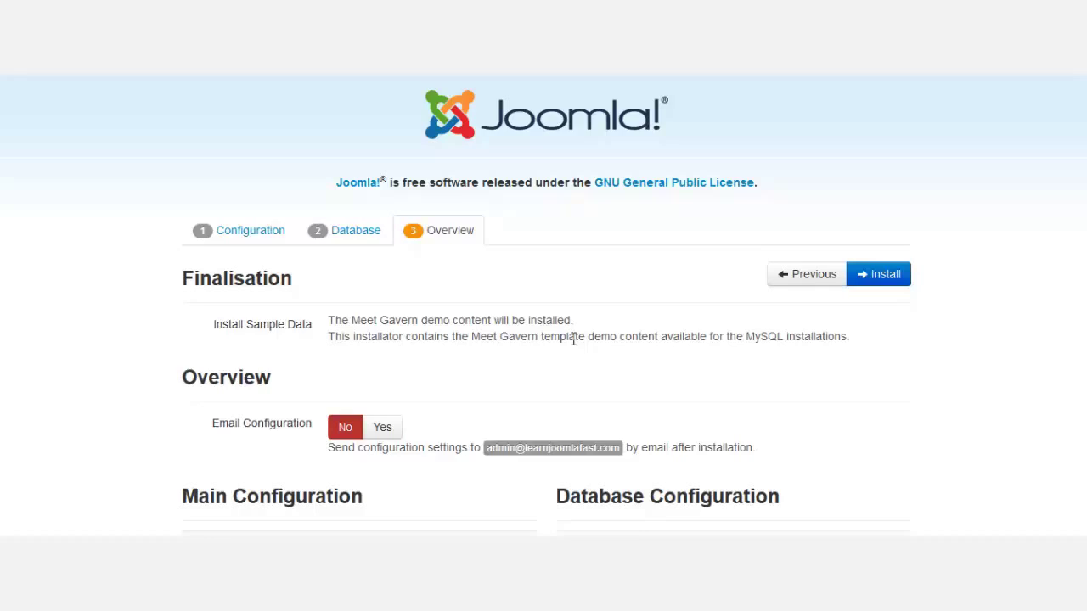
{"action": "scroll", "coordinate": [572, 335], "scroll_direction": "down", "scroll_amount": 2}
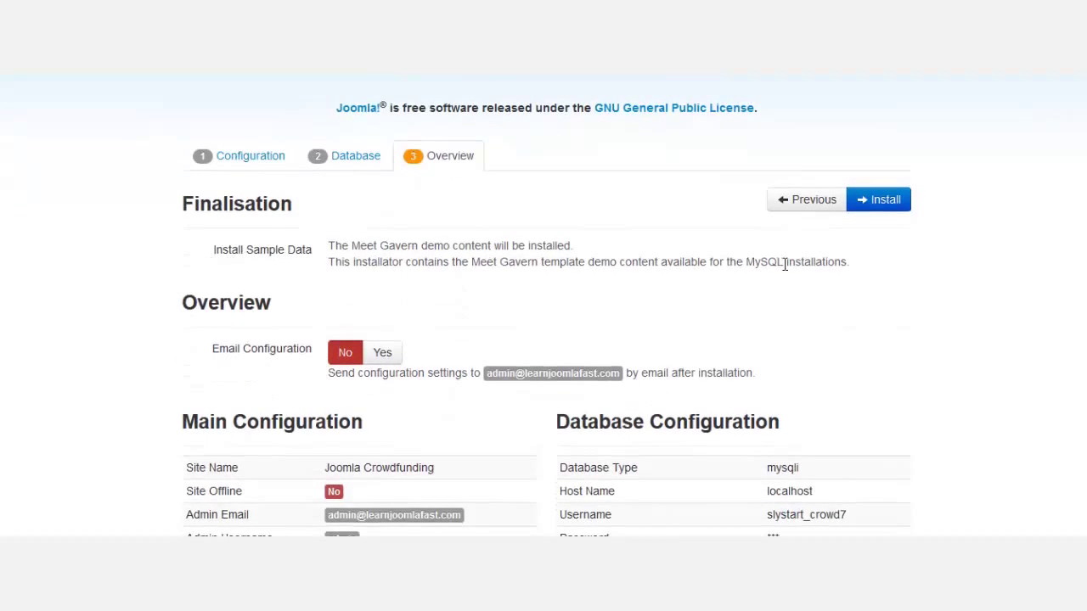
{"action": "left_click_drag", "start_coordinate": [852, 265], "coordinate": [213, 267]}
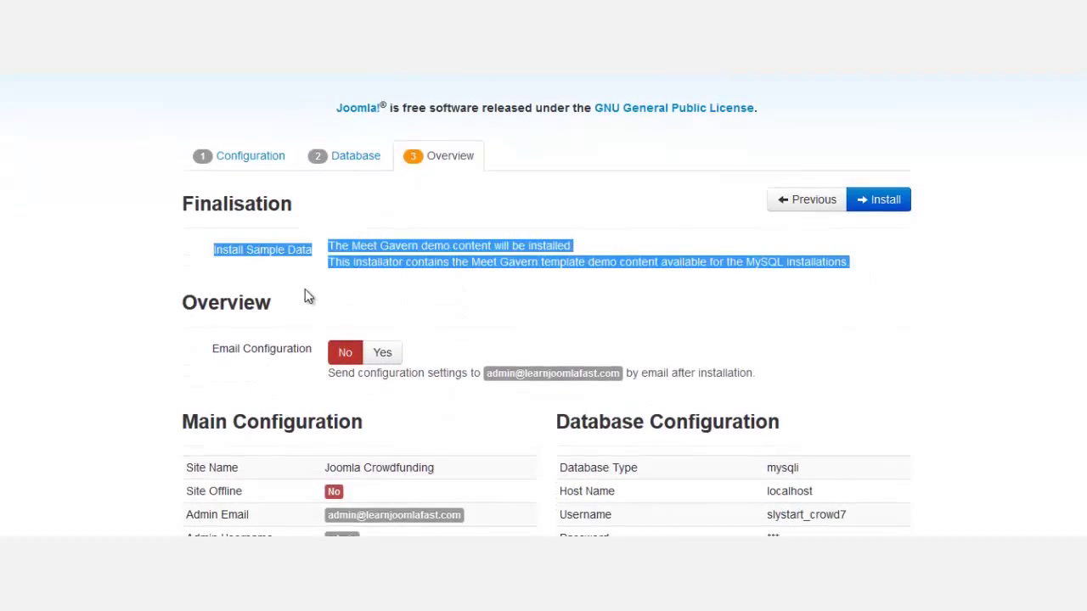
{"action": "left_click", "coordinate": [399, 293]}
{"action": "scroll", "coordinate": [560, 348], "scroll_direction": "down", "scroll_amount": 2}
{"action": "scroll", "coordinate": [544, 381], "scroll_direction": "down", "scroll_amount": 2}
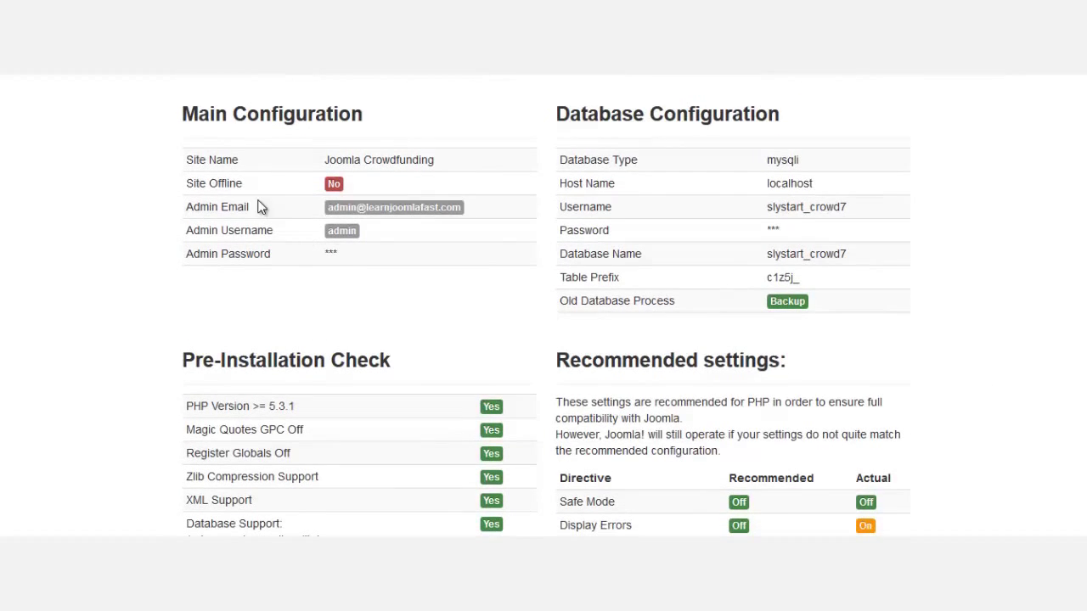
{"action": "scroll", "coordinate": [1075, 356], "scroll_direction": "down", "scroll_amount": 2}
{"action": "scroll", "coordinate": [1075, 357], "scroll_direction": "up", "scroll_amount": 2}
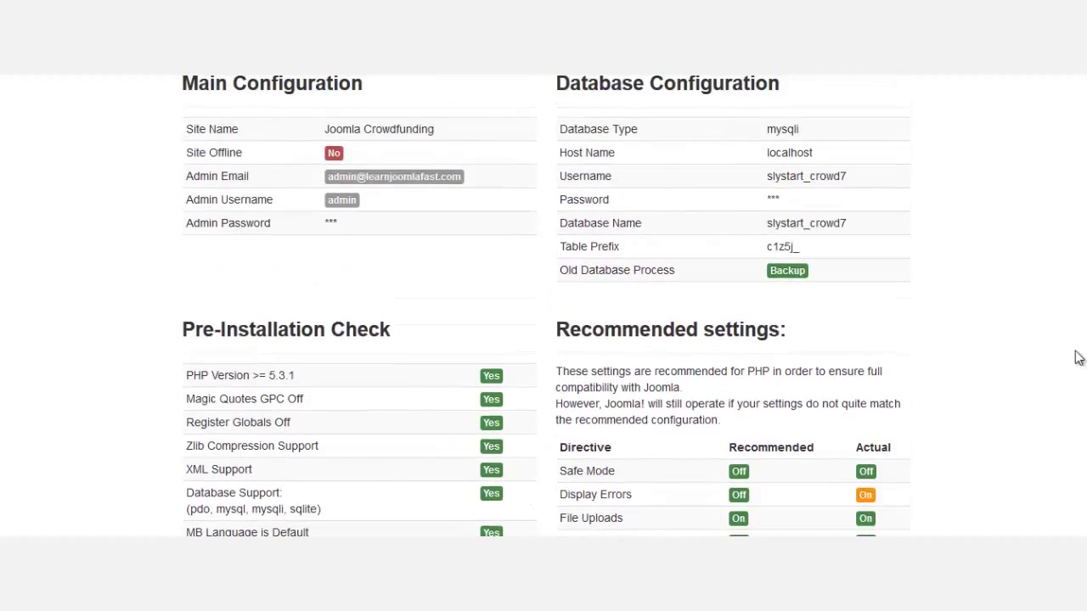
{"action": "left_click_drag", "start_coordinate": [846, 178], "coordinate": [771, 180]}
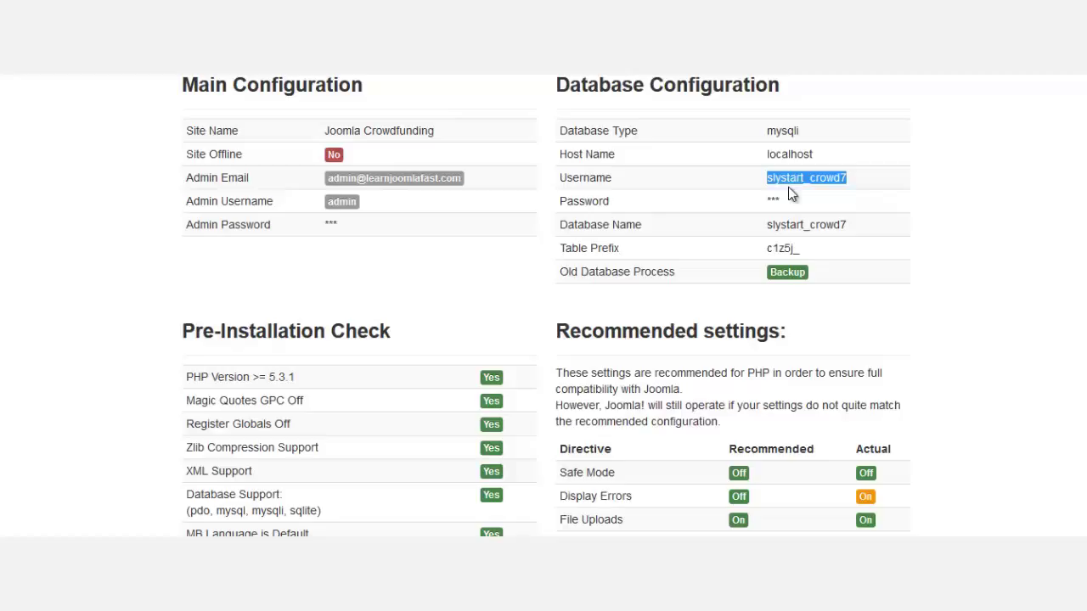
{"action": "left_click", "coordinate": [790, 182]}
{"action": "scroll", "coordinate": [966, 416], "scroll_direction": "down", "scroll_amount": 3}
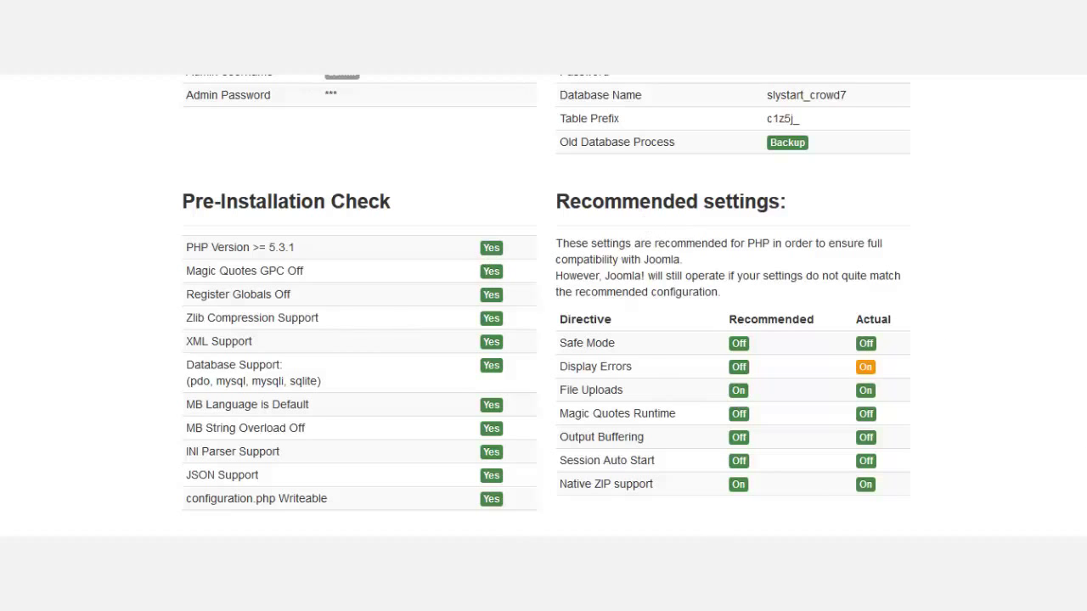
{"action": "scroll", "coordinate": [1021, 283], "scroll_direction": "up", "scroll_amount": 7}
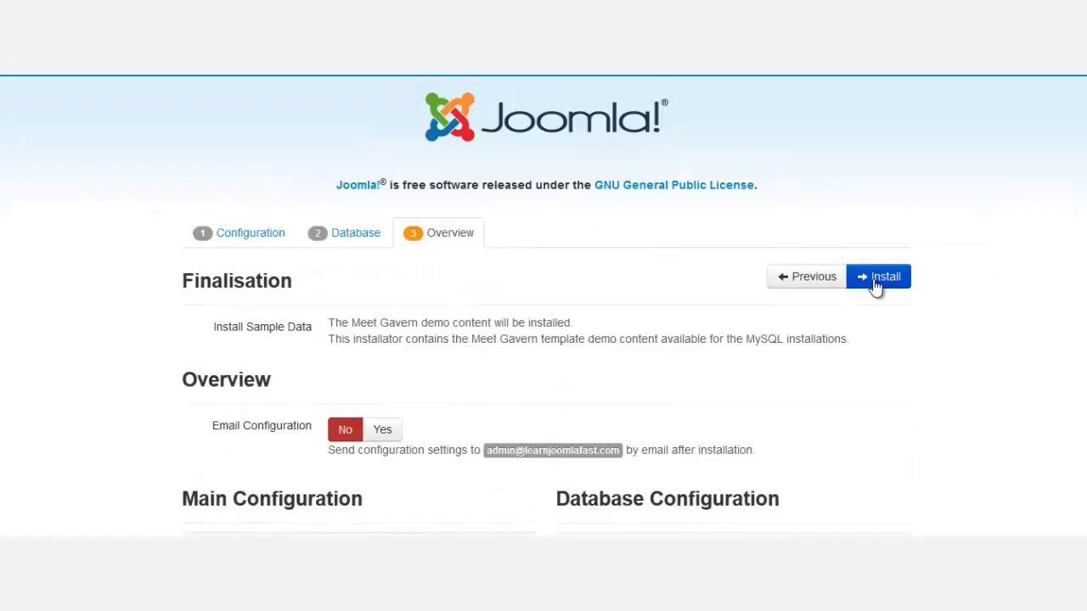
Install Joomla, then remove the installation folder from the server.
{"action": "left_click", "coordinate": [876, 285]}
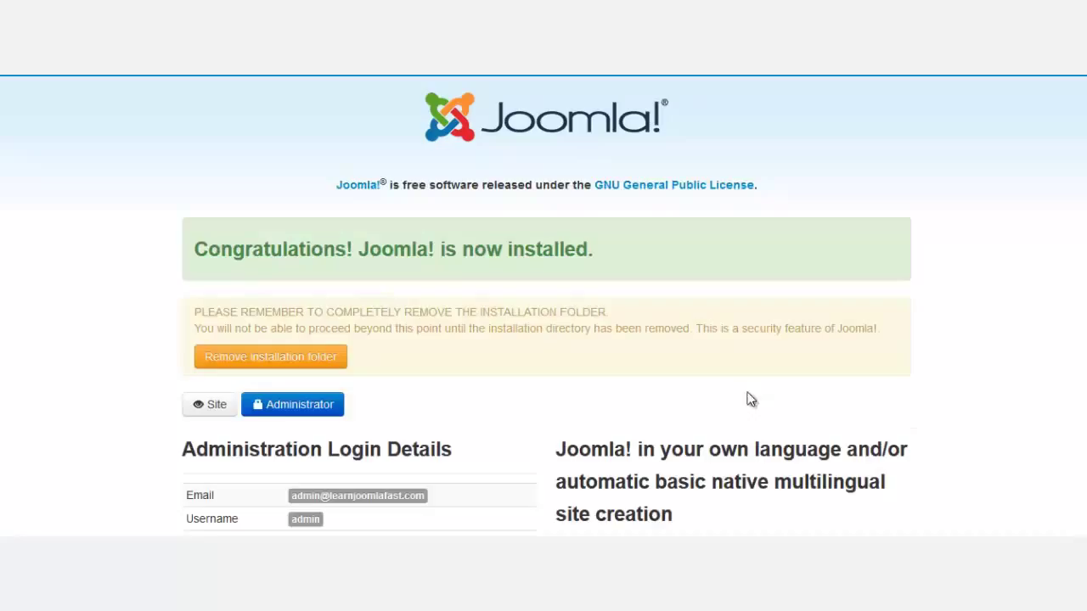
{"action": "scroll", "coordinate": [629, 410], "scroll_direction": "down", "scroll_amount": 2}
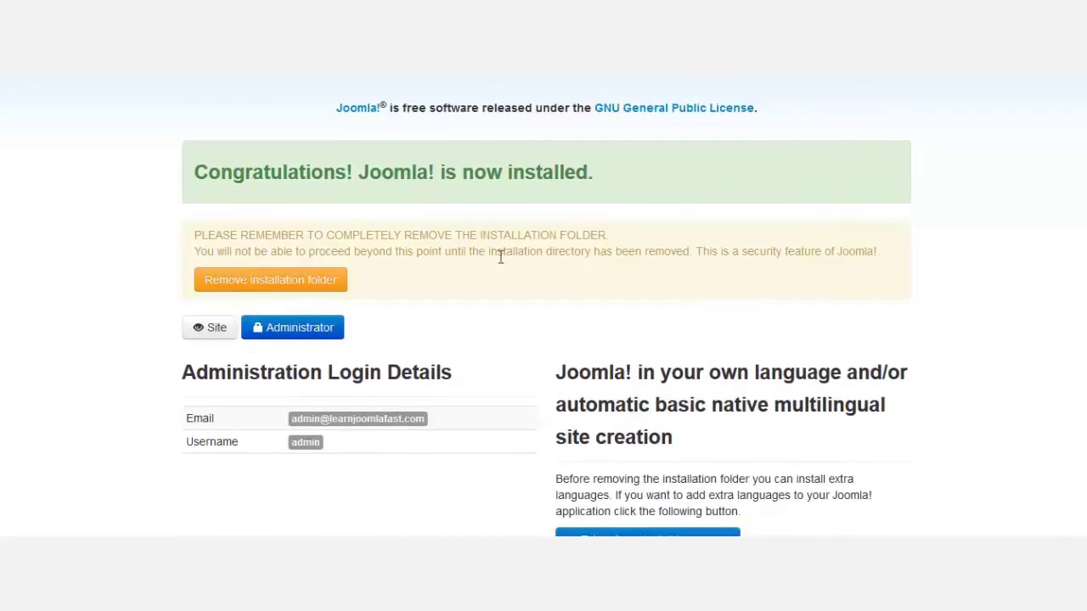
{"action": "left_click", "coordinate": [242, 290]}
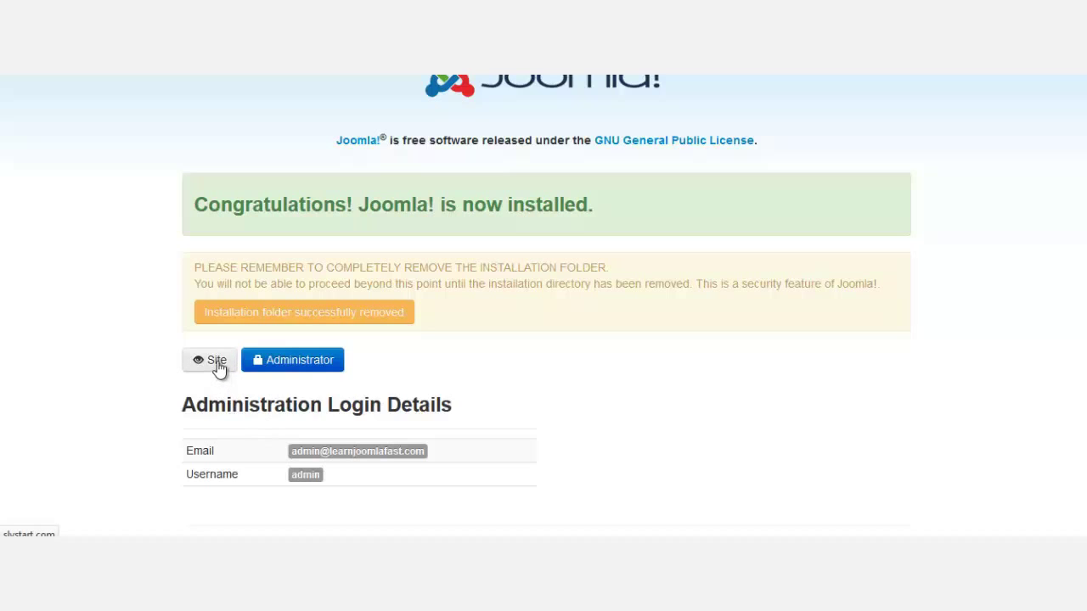
View the new site's front page.
{"action": "left_click", "coordinate": [218, 366]}
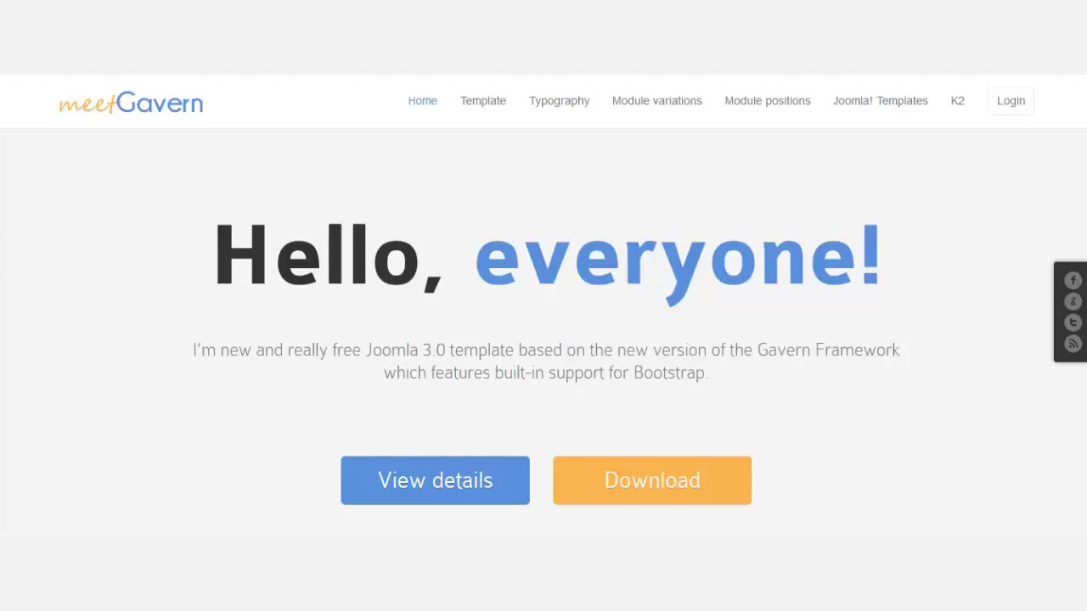
{"action": "scroll", "coordinate": [1018, 230], "scroll_direction": "down", "scroll_amount": 5}
{"action": "scroll", "coordinate": [1019, 255], "scroll_direction": "down", "scroll_amount": 3}
{"action": "scroll", "coordinate": [1019, 255], "scroll_direction": "up", "scroll_amount": 10}
Go to slystart.com/administrator and log in with the admin username and password.
{"action": "type", "text": "slystart.com/adm"}
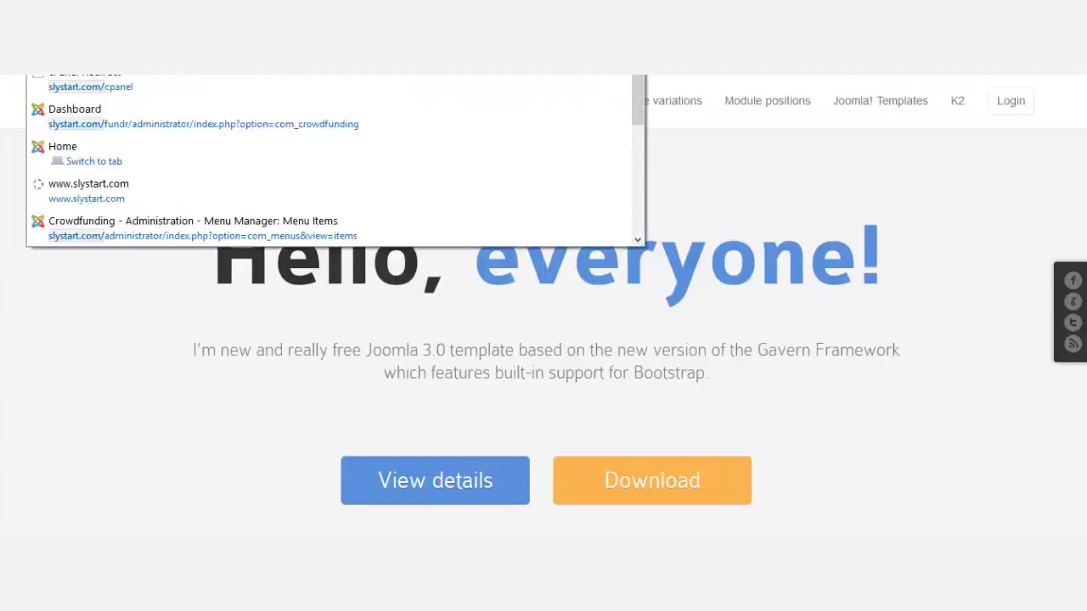
{"action": "key", "text": "Return"}
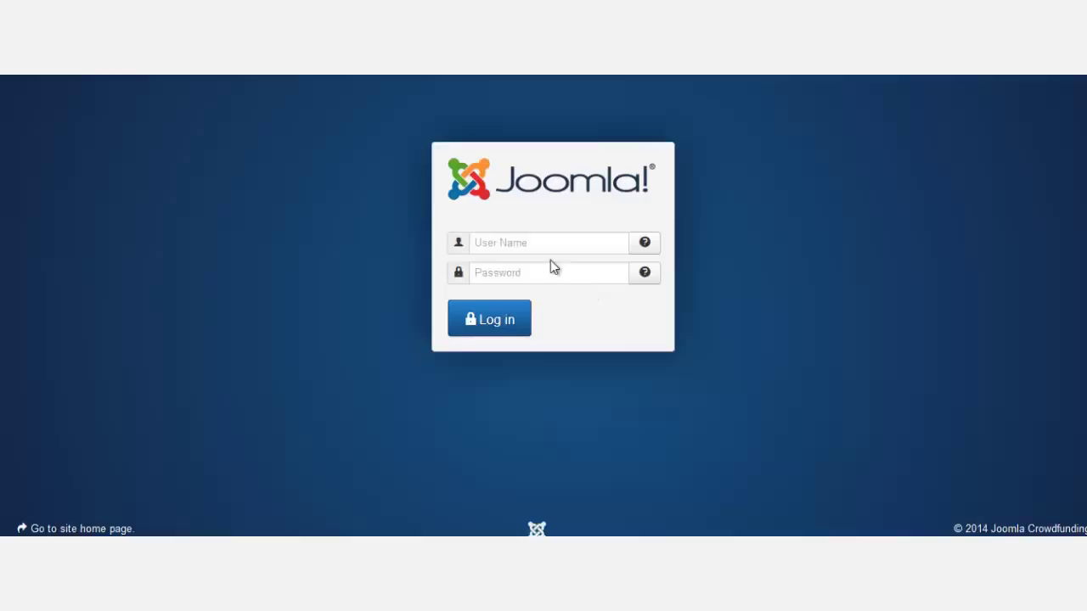
{"action": "type", "text": "admin"}
{"action": "key", "text": "Tab"}
{"action": "type", "text": "admin"}
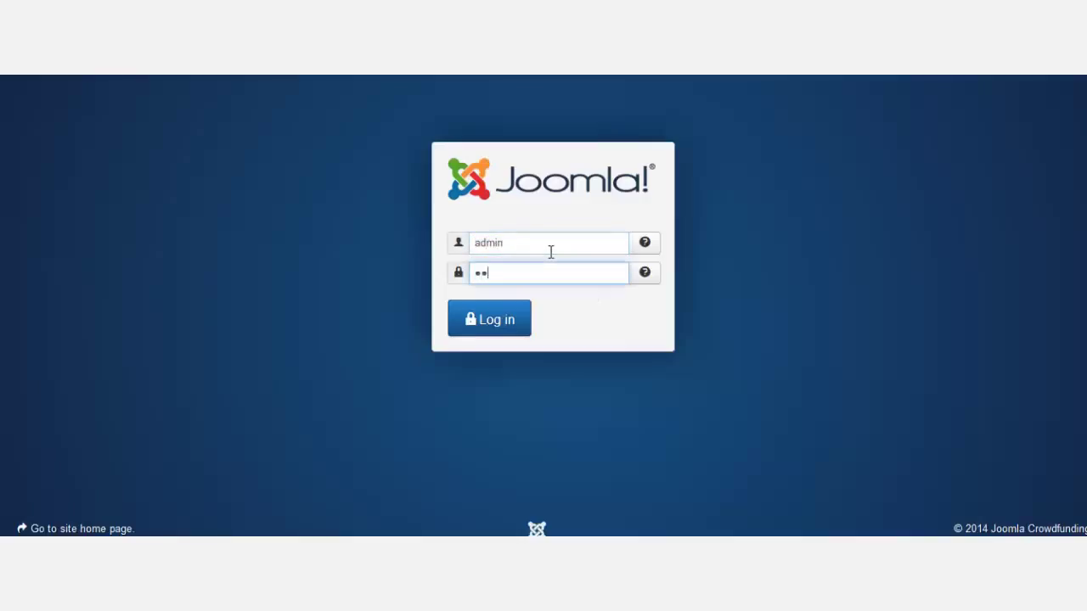
{"action": "key", "text": "Return"}
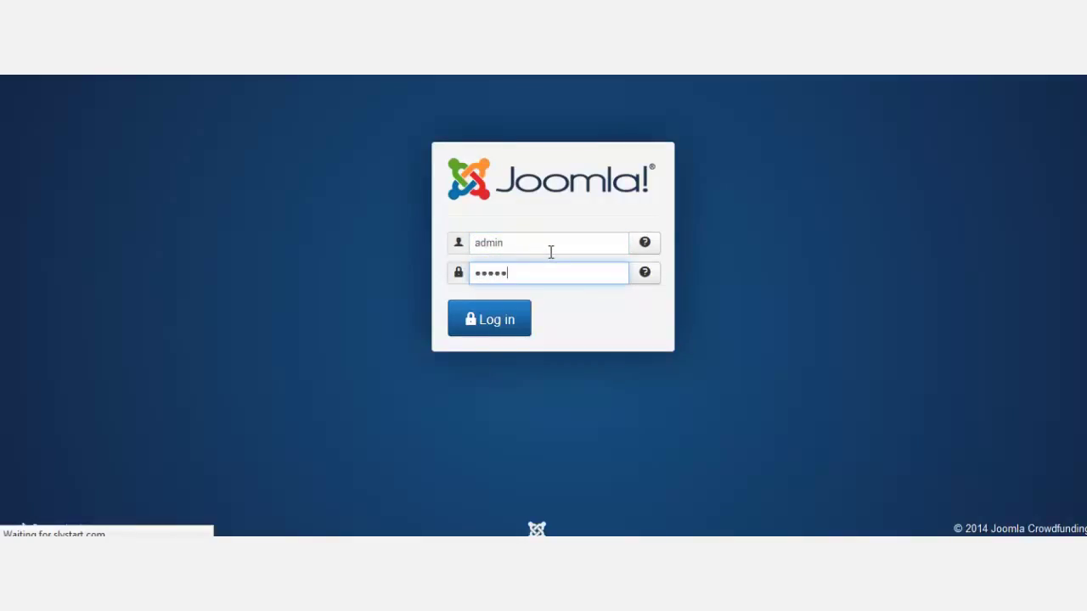